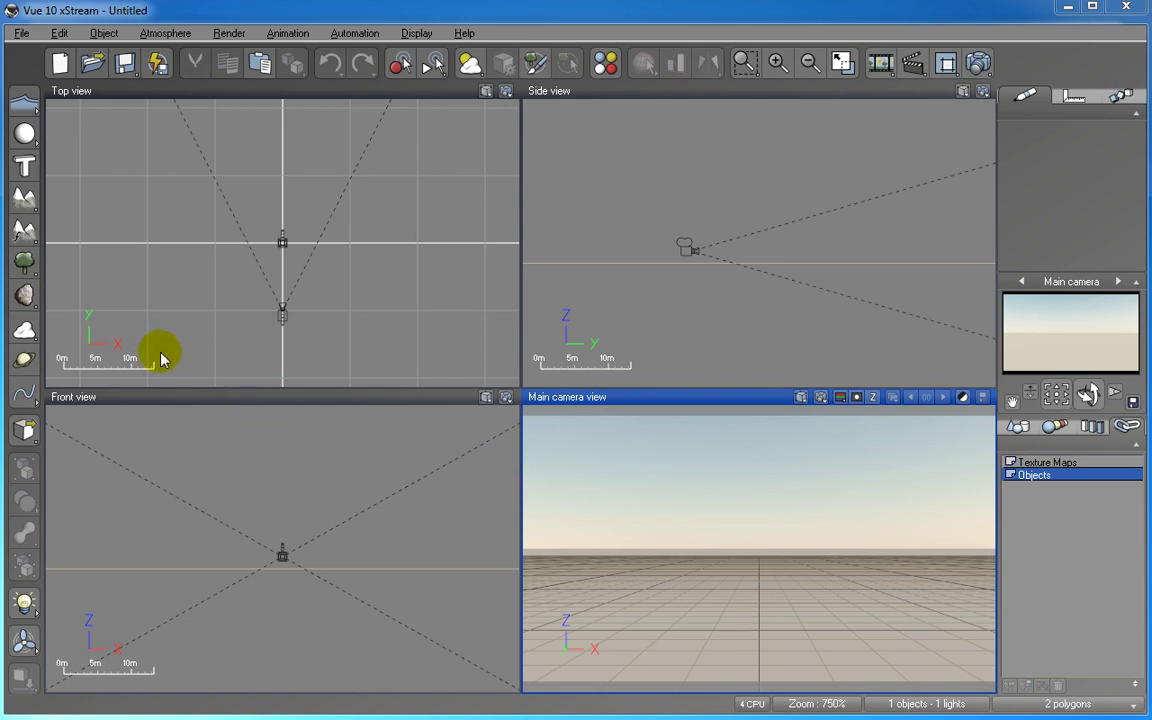
Step: Examine the object creation choices: infinite planes, the full list of creatable objects, and the primitives up to Alpha Plane
left_click(31, 145)
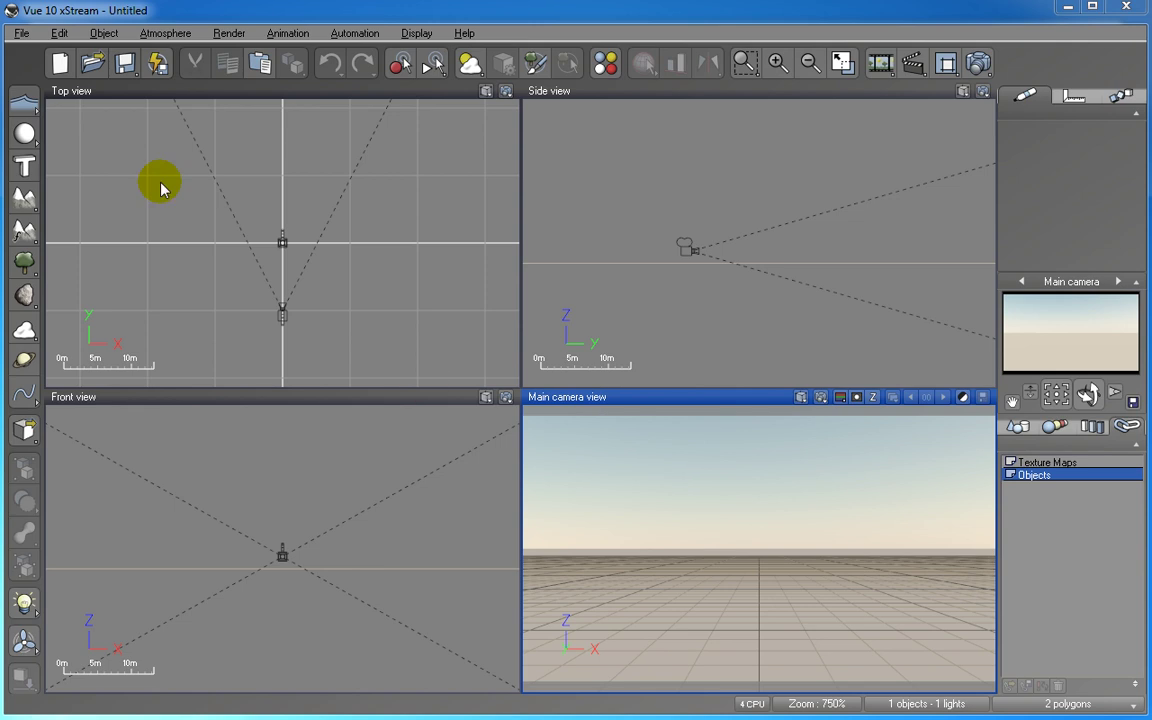
left_click(32, 104)
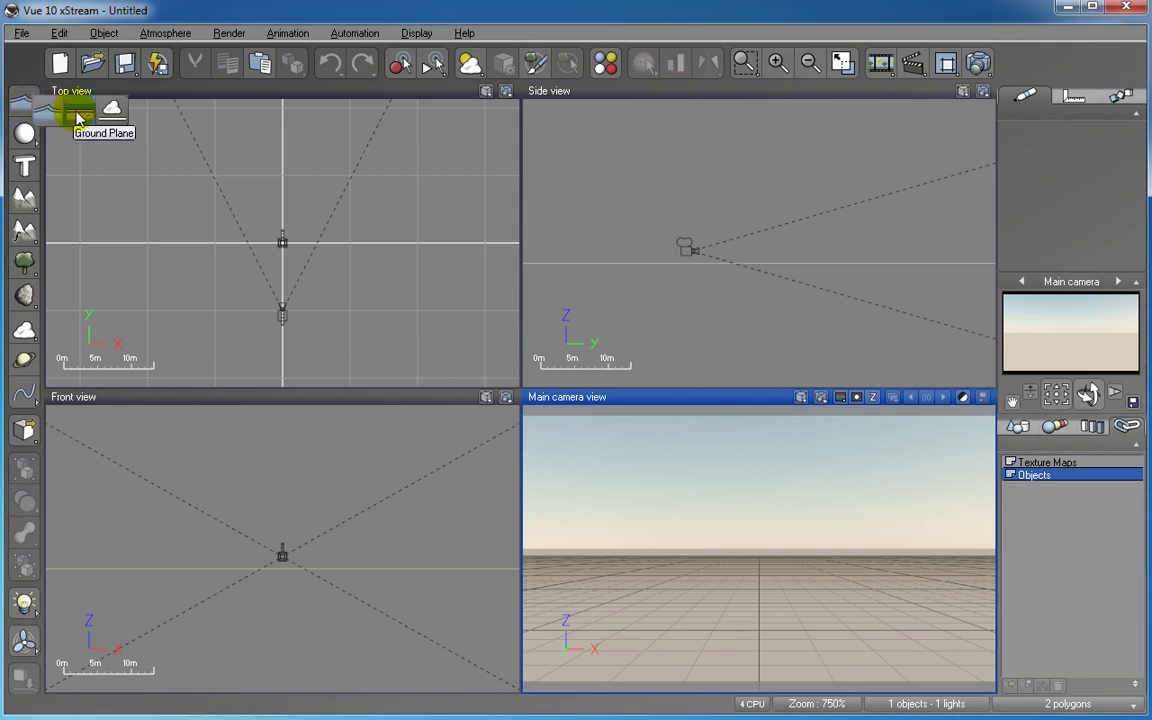
left_click(113, 112)
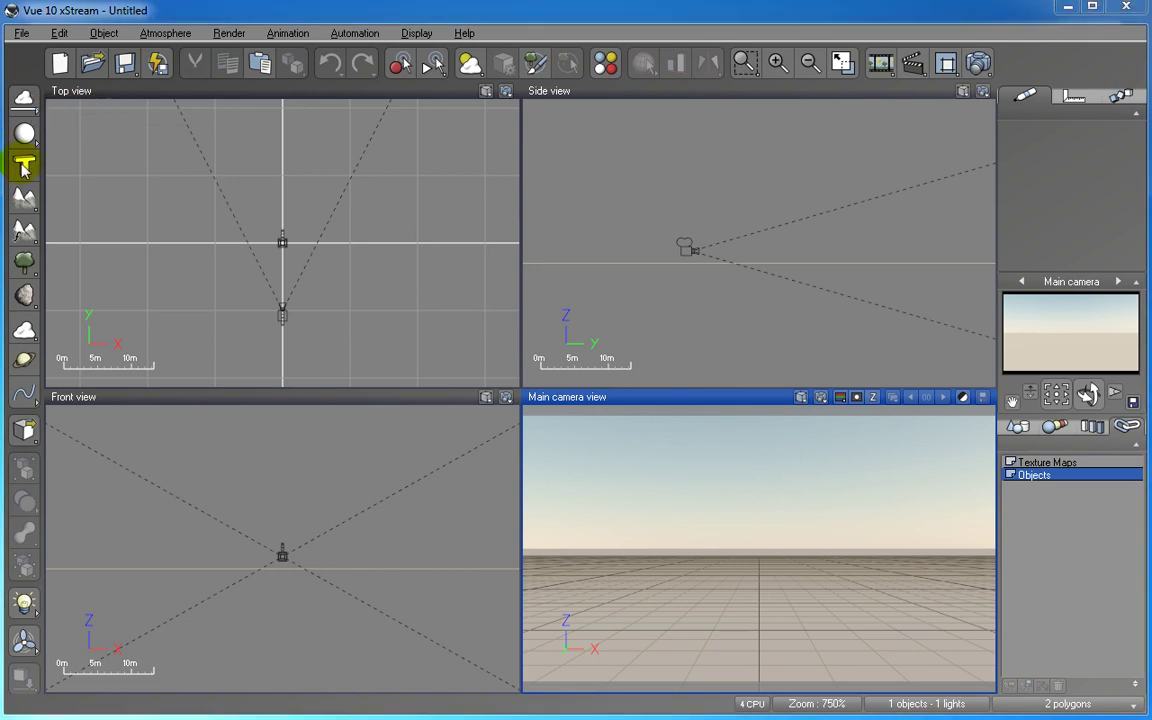
key("Escape")
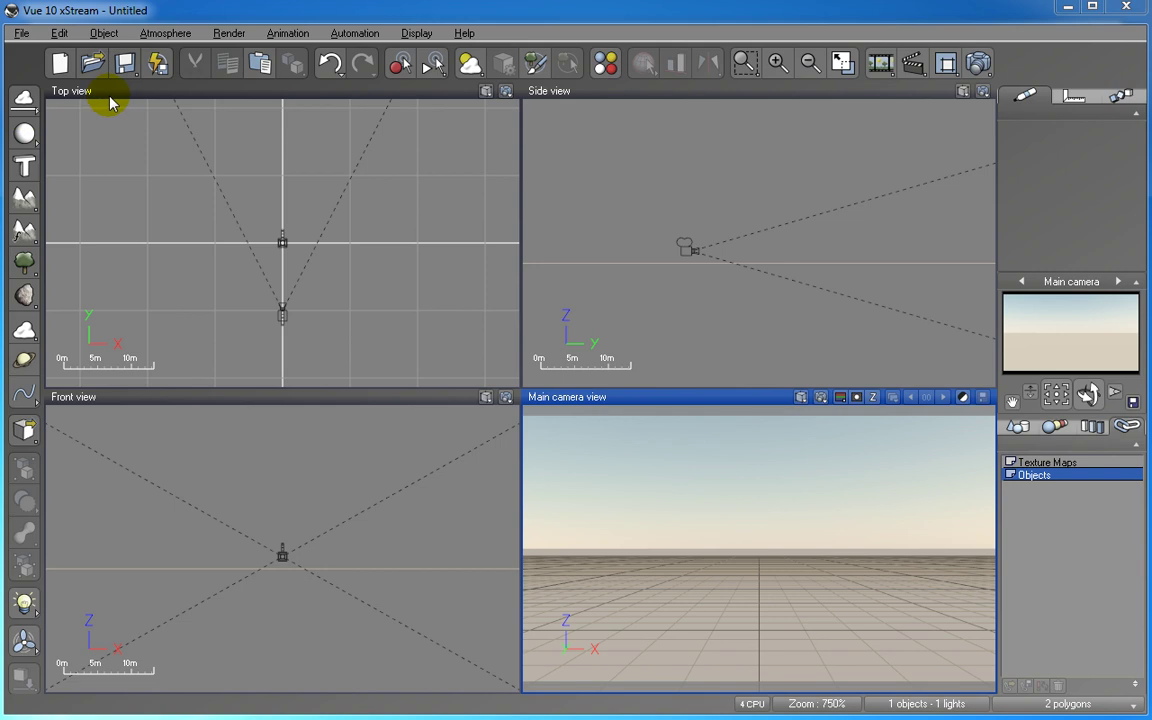
left_click(105, 33)
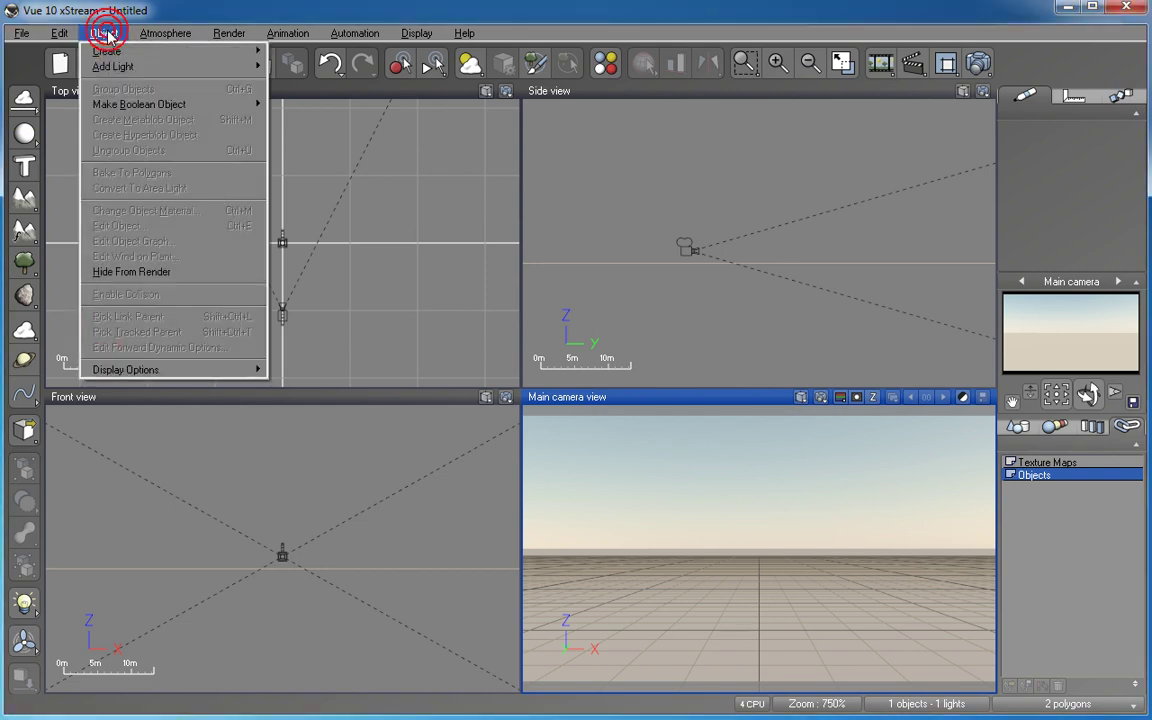
mouse_move(113, 58)
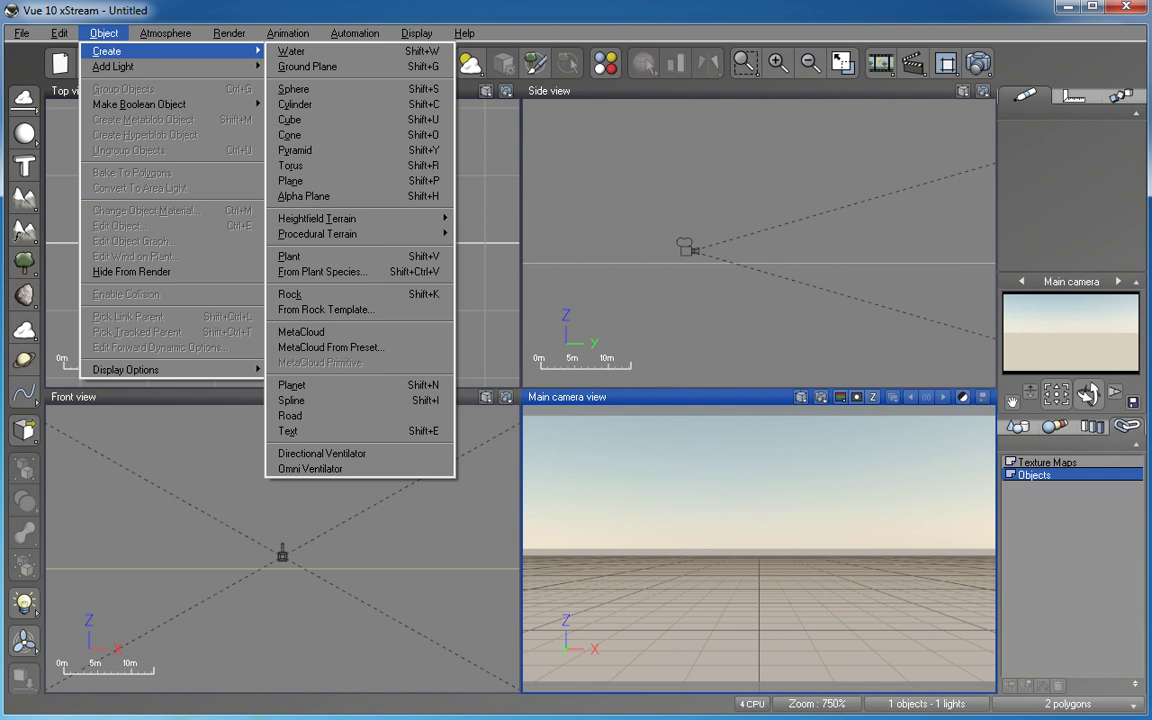
key("Escape")
key("Escape")
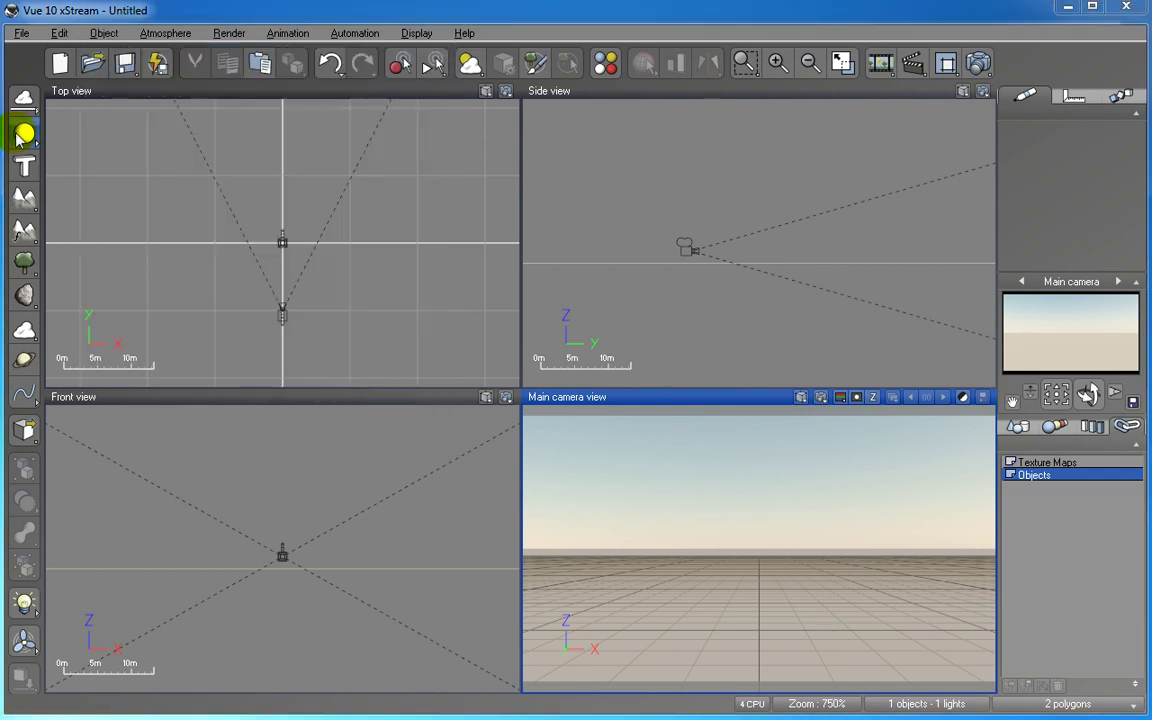
left_click_drag(24, 137, 278, 148)
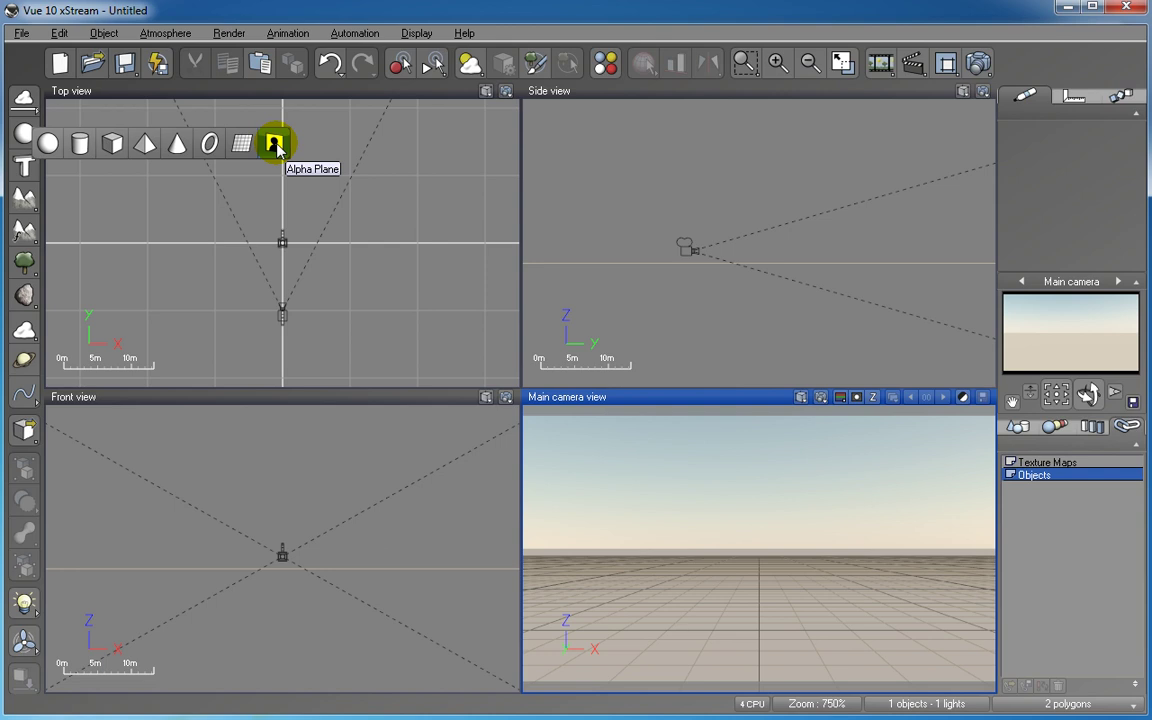
left_click(275, 145)
left_click(809, 645)
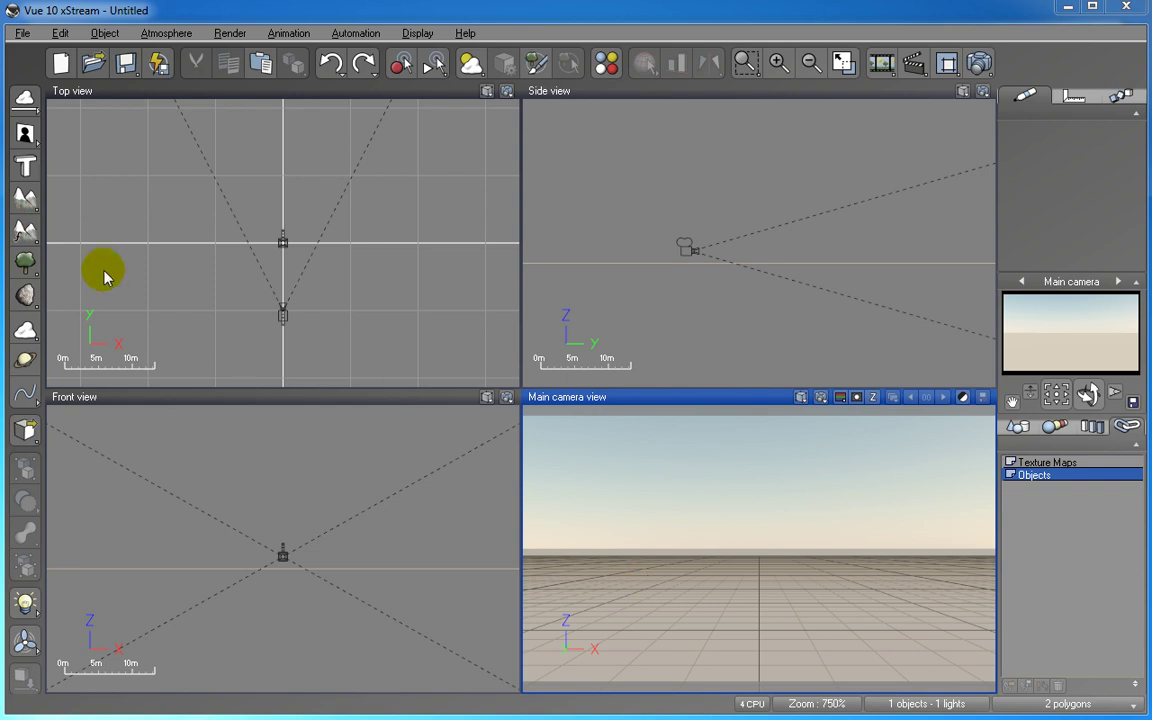
Step: Look through the plant species library and the collections of loadable objects, closing each without loading anything
left_click(27, 261)
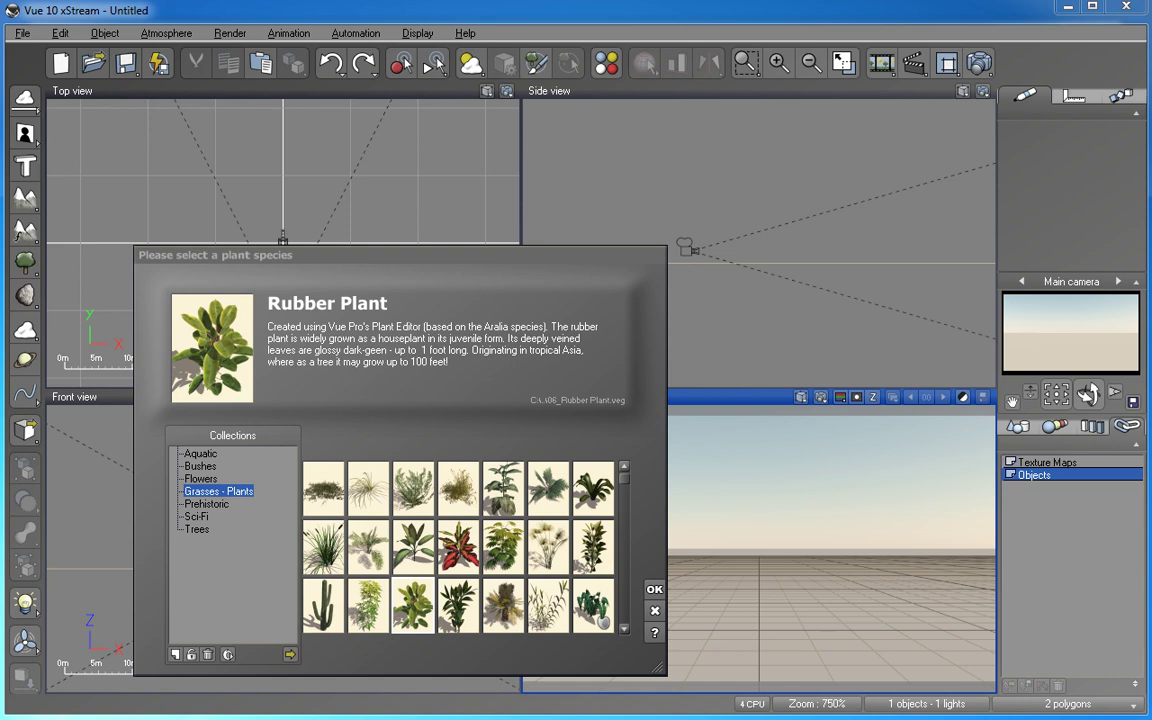
key("Escape")
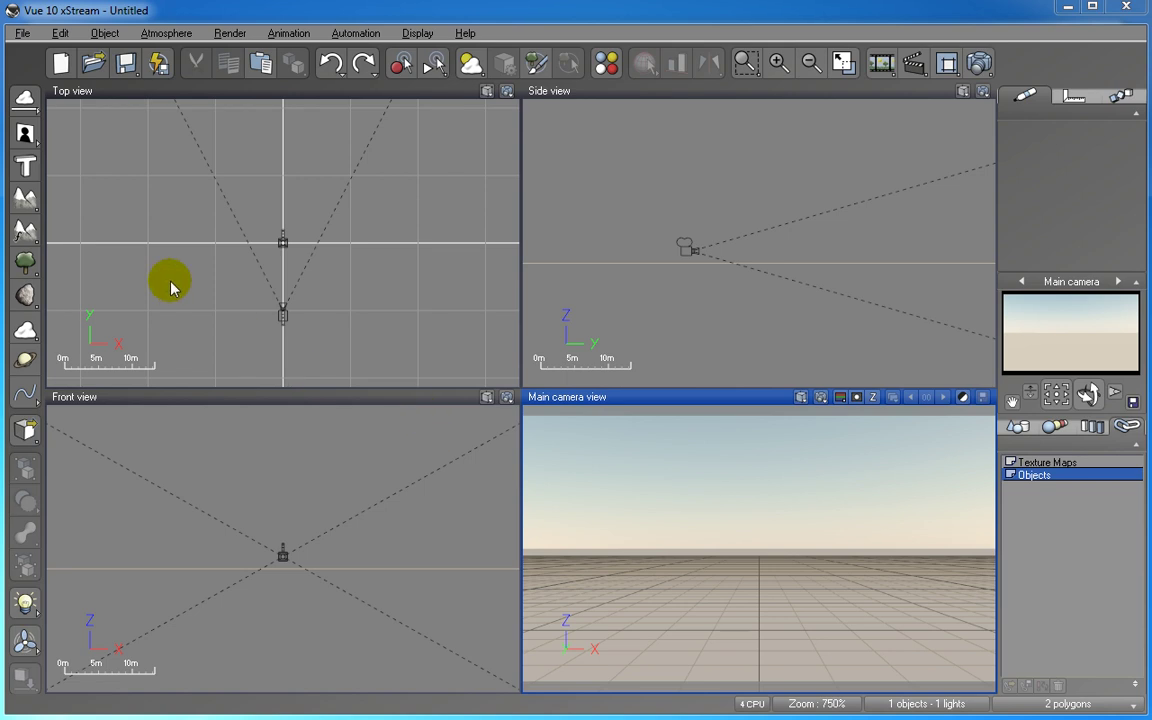
left_click(22, 33)
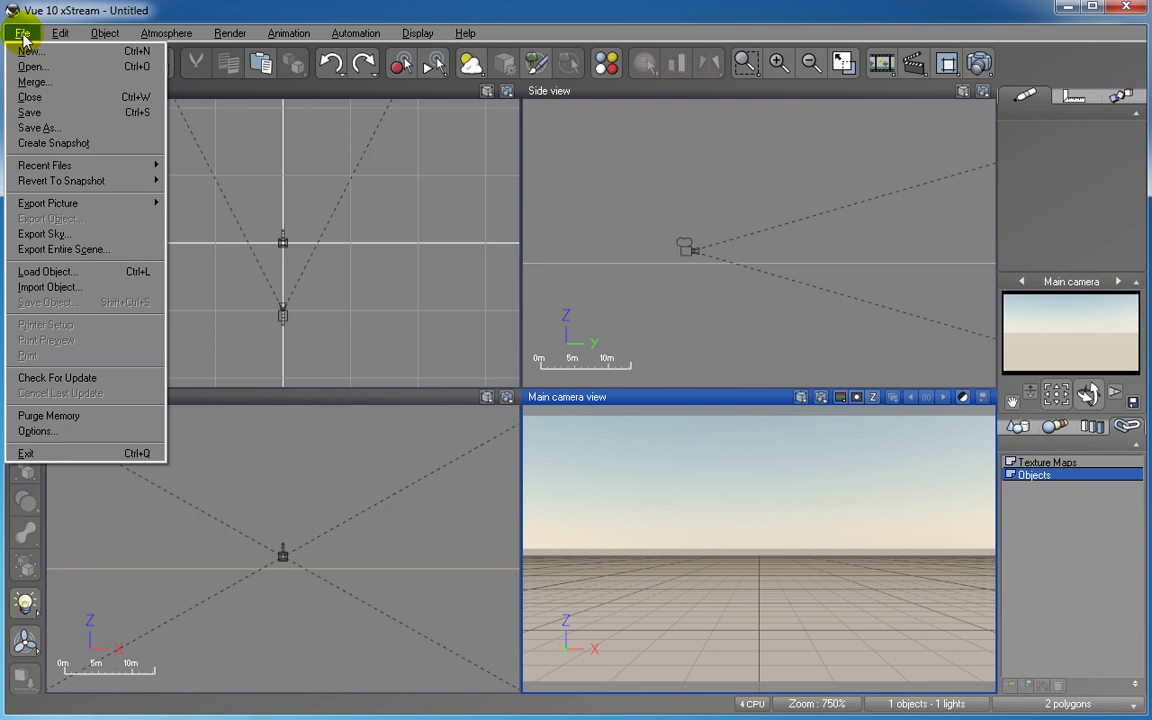
left_click(50, 271)
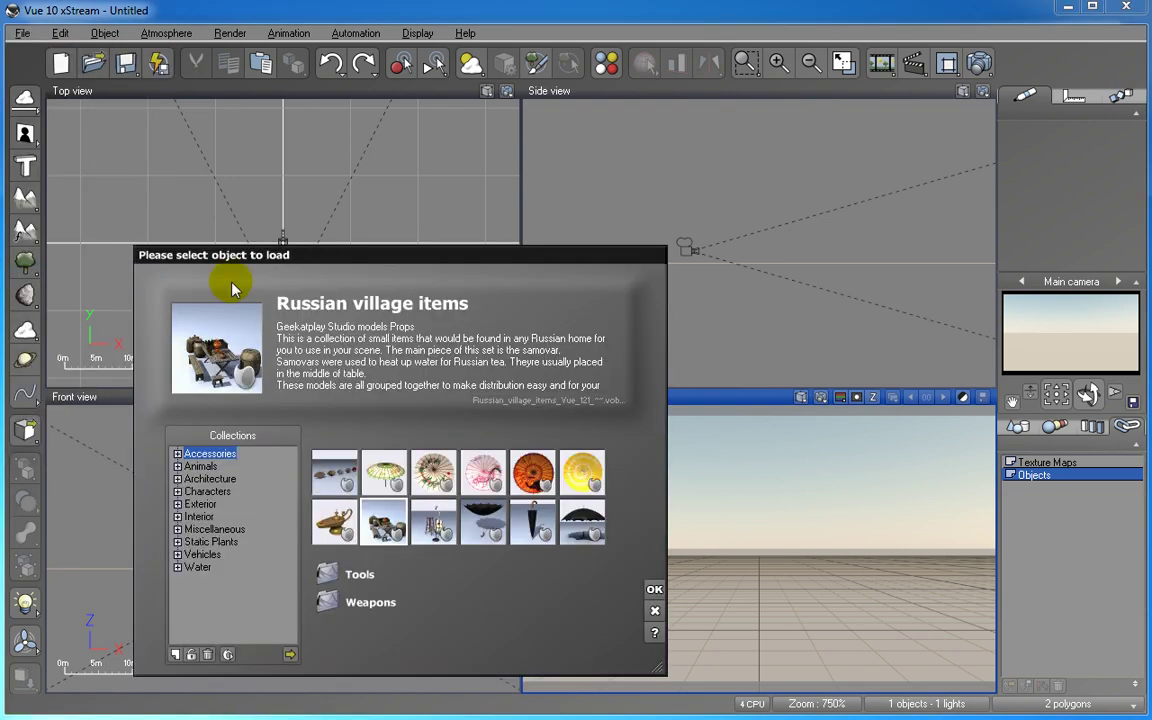
key("Escape")
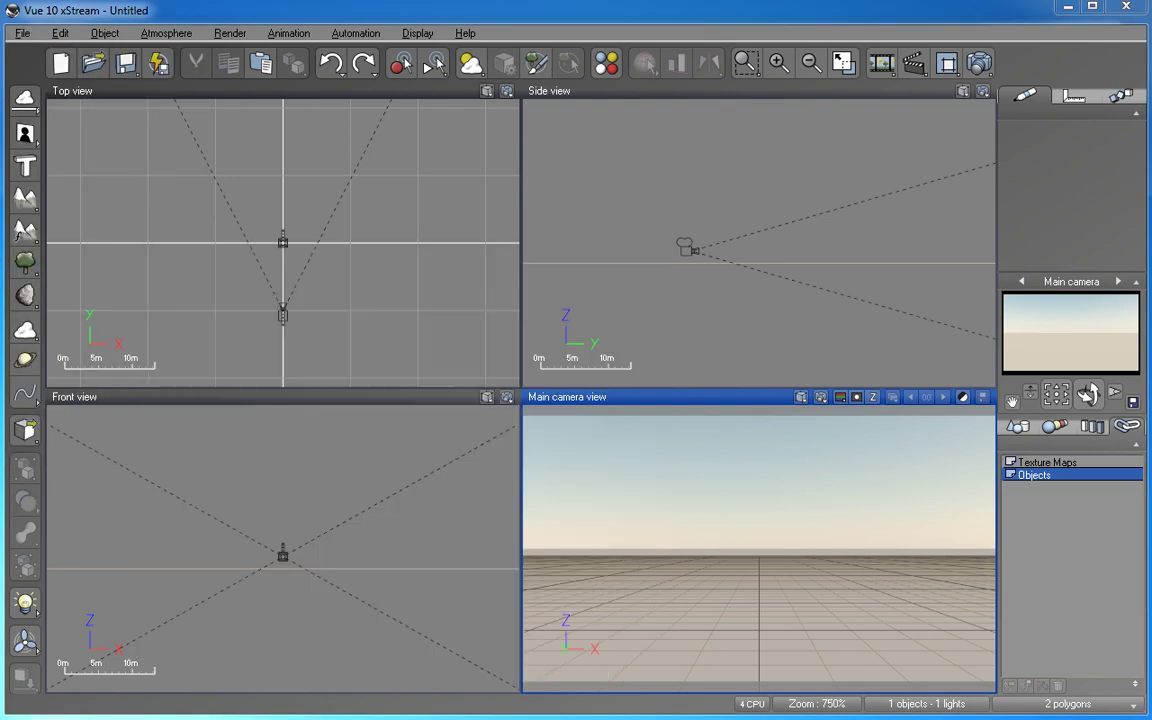
Step: Open the Text Editor to create a 3D text object
left_click(30, 168)
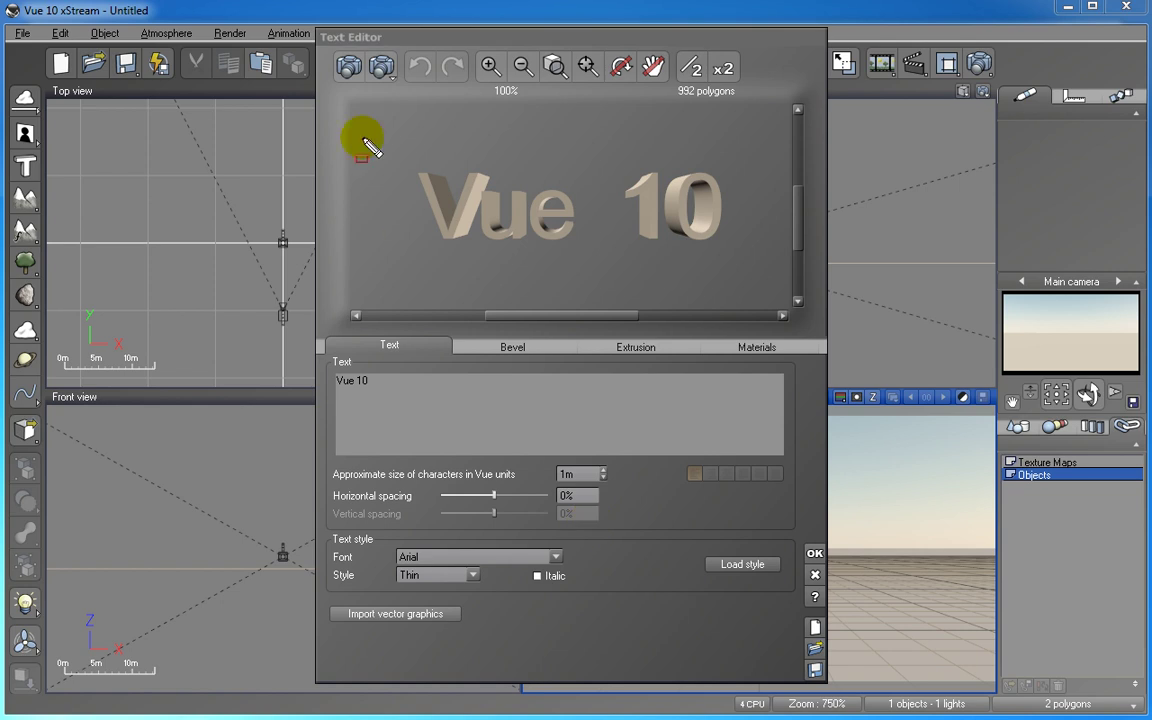
left_click_drag(347, 104, 789, 309)
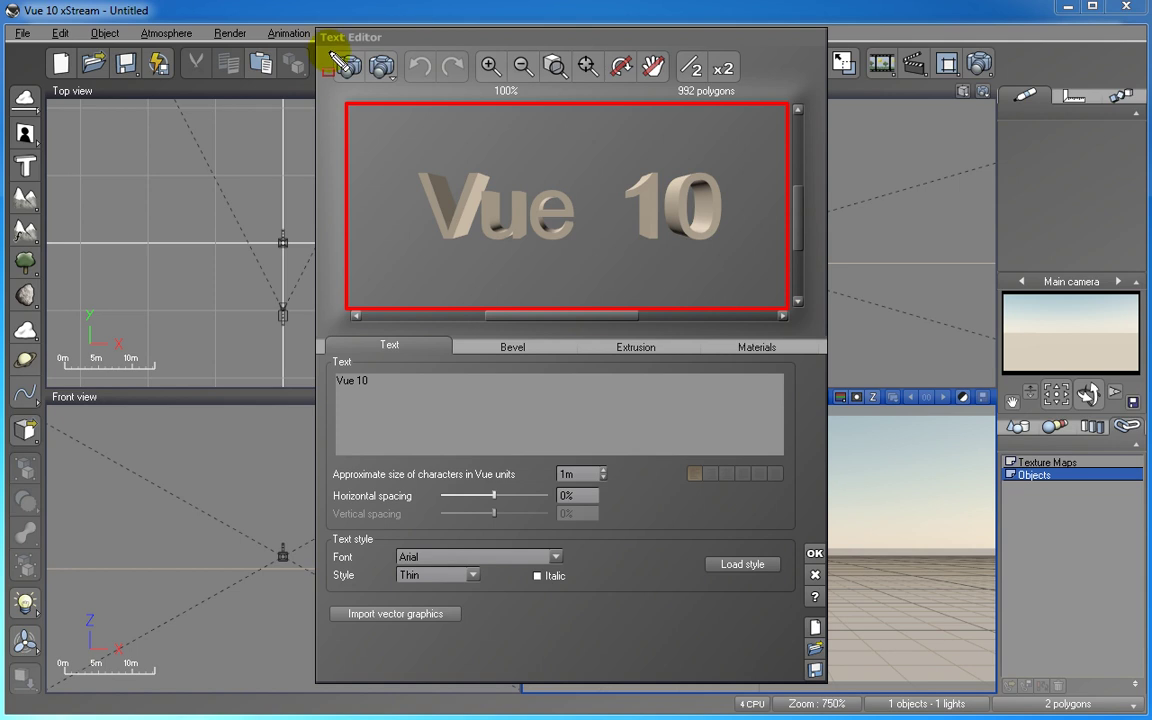
left_click_drag(325, 44, 743, 90)
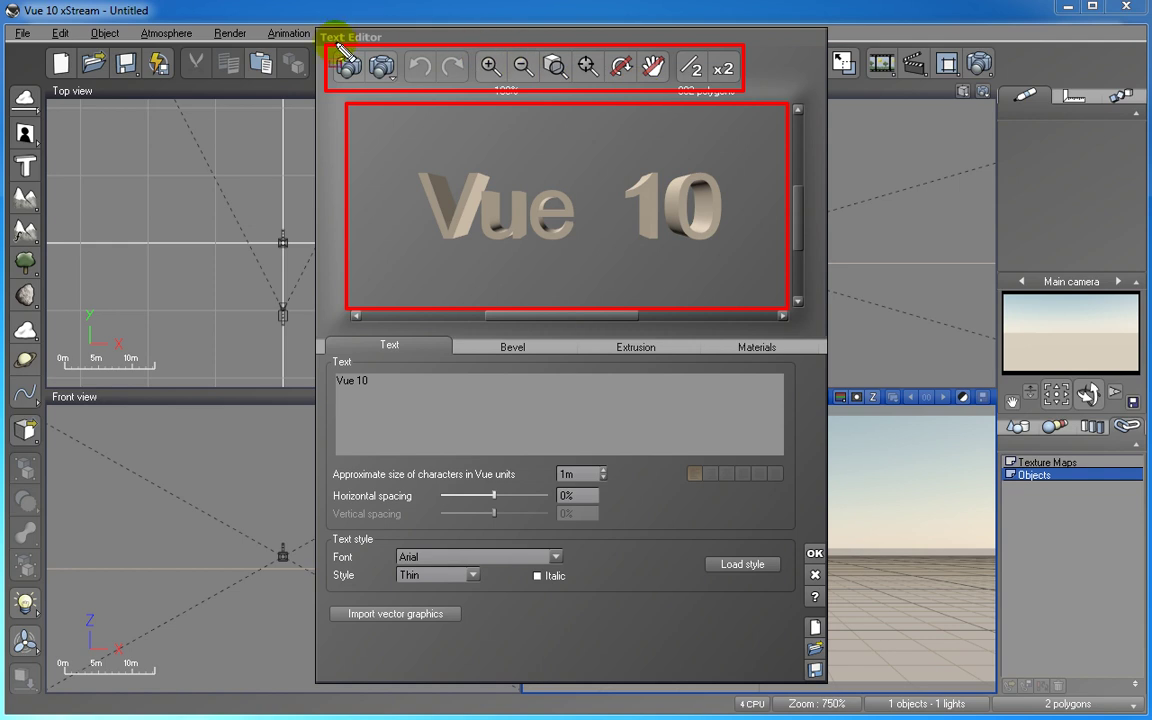
left_click_drag(328, 48, 405, 90)
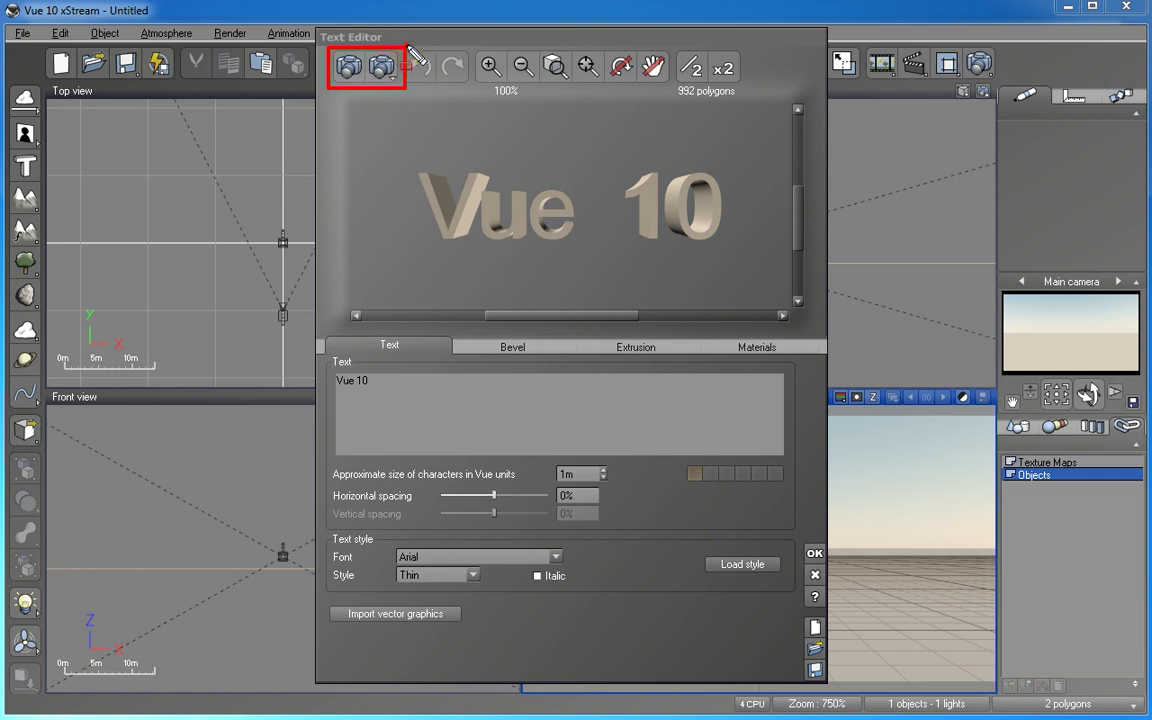
mouse_move(406, 45)
left_mouse_down()
mouse_move(421, 87)
mouse_move(476, 91)
left_mouse_up()
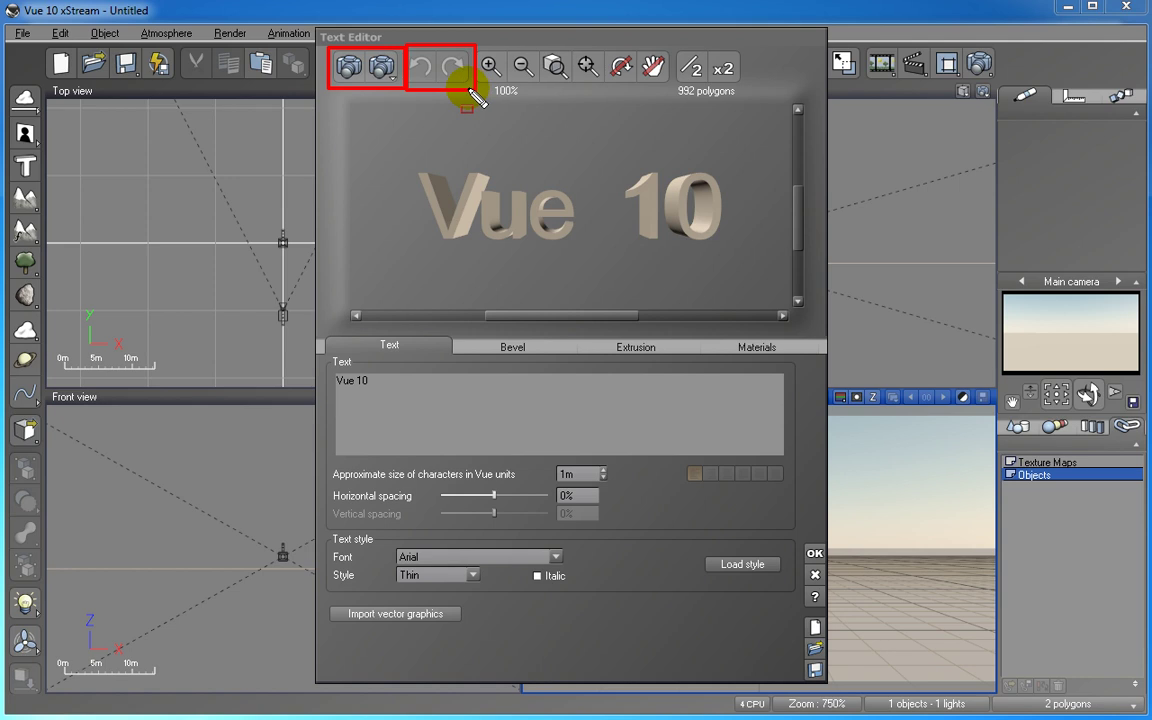
left_click_drag(476, 44, 548, 95)
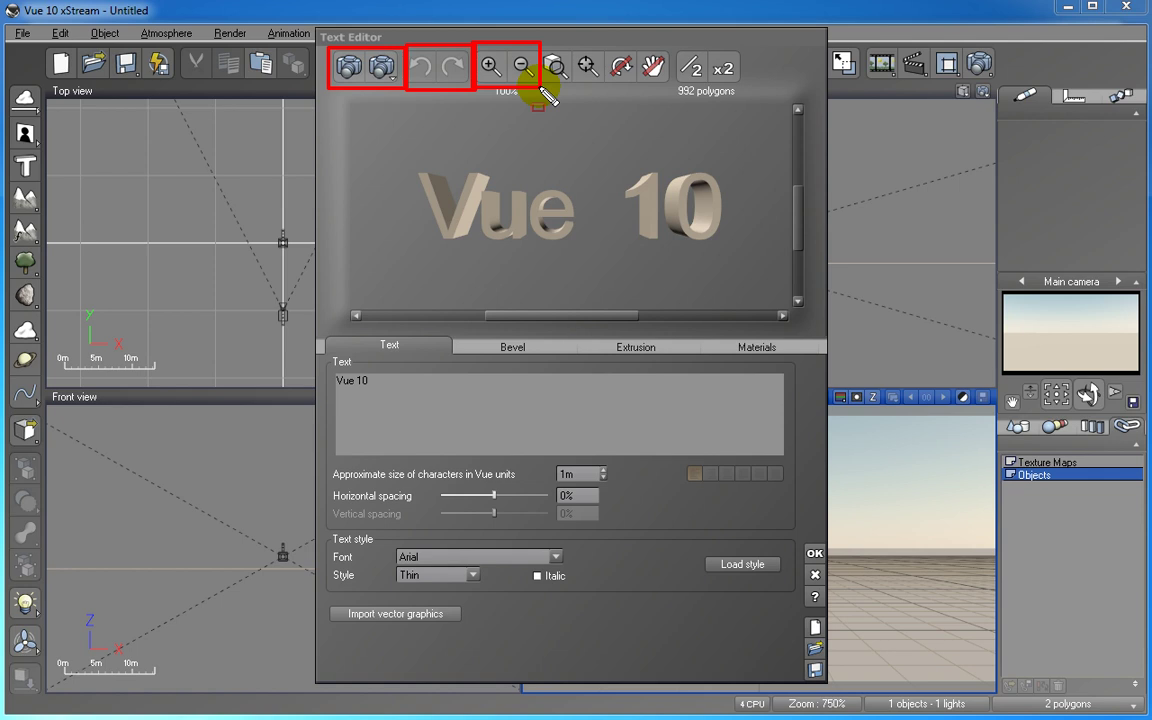
mouse_move(543, 44)
left_mouse_down()
mouse_move(553, 77)
mouse_move(678, 108)
mouse_move(678, 95)
left_mouse_up()
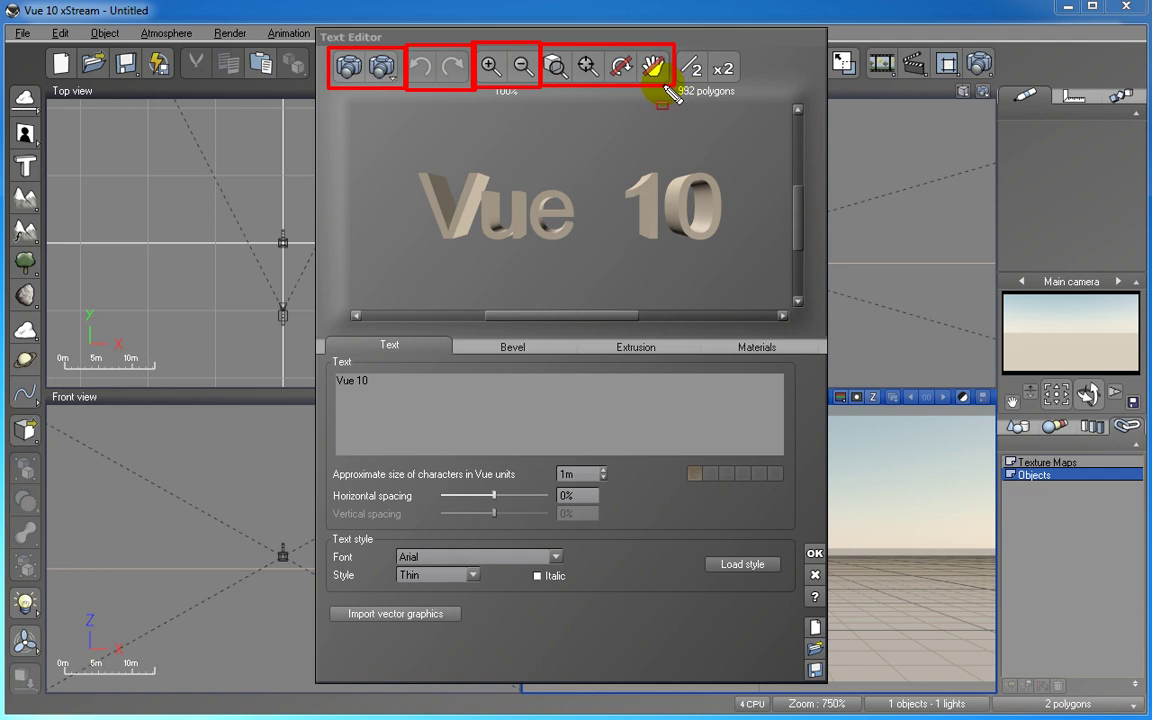
mouse_move(674, 41)
left_mouse_down()
mouse_move(699, 72)
mouse_move(746, 91)
left_mouse_up()
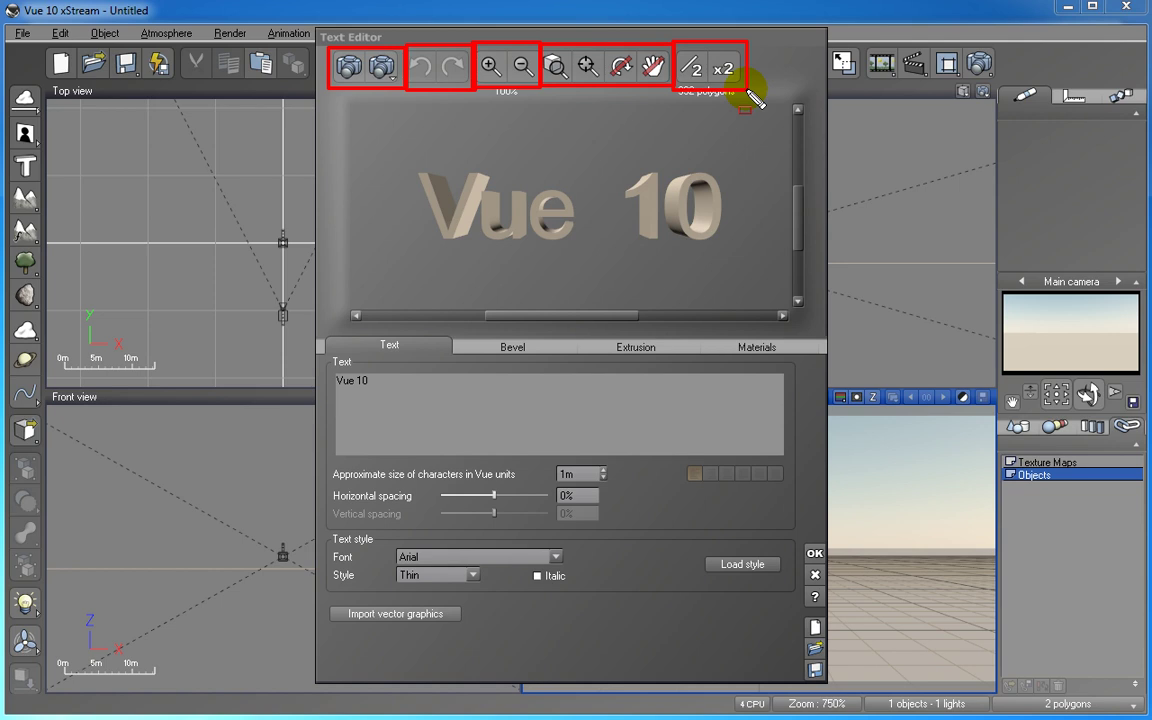
key("Escape")
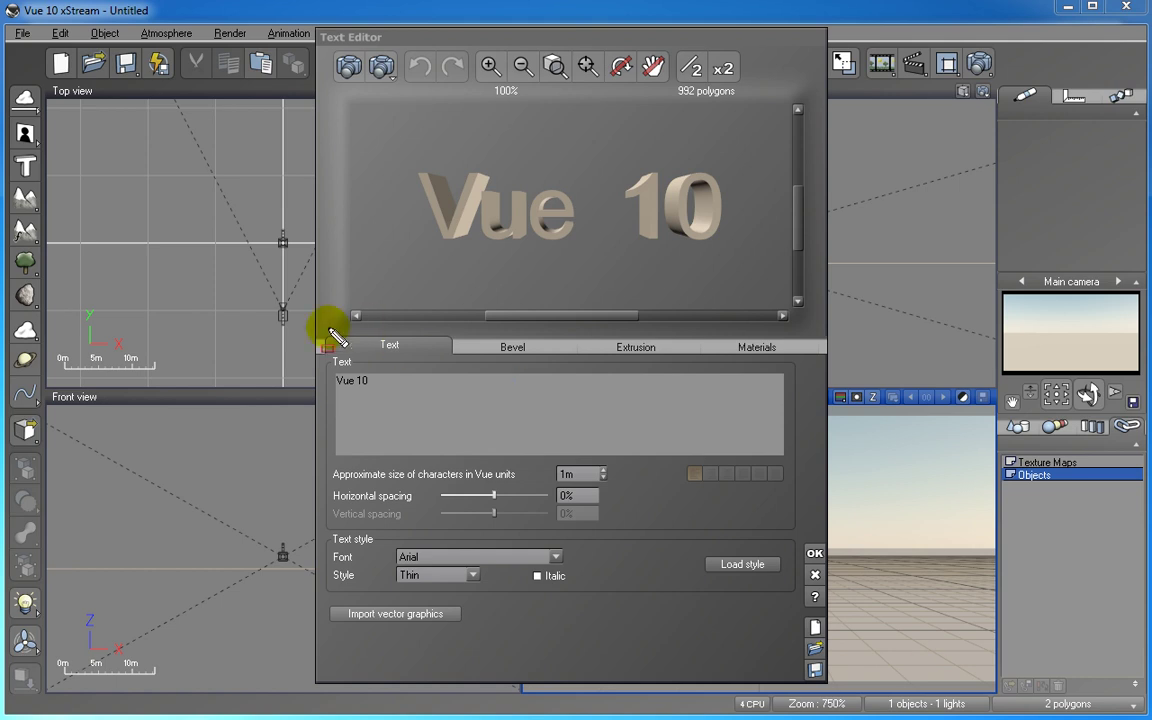
mouse_move(327, 327)
left_mouse_down()
mouse_move(476, 361)
mouse_move(802, 368)
left_mouse_up()
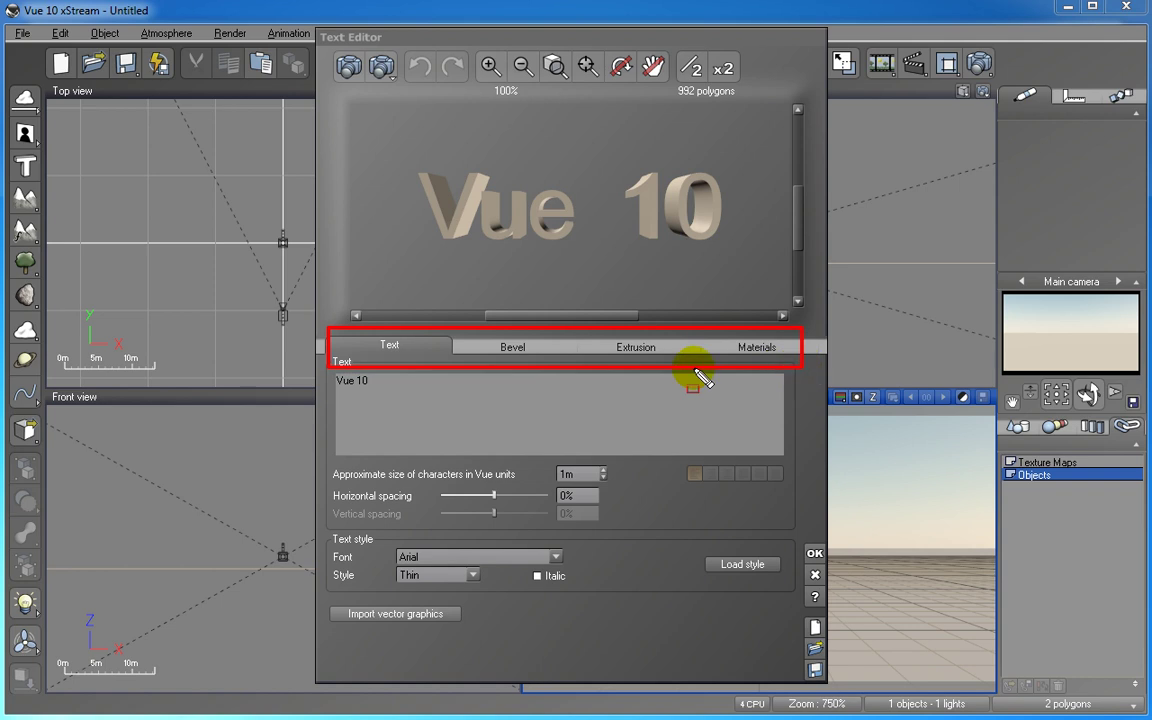
mouse_move(324, 330)
left_mouse_down()
mouse_move(452, 358)
mouse_move(448, 370)
left_mouse_up()
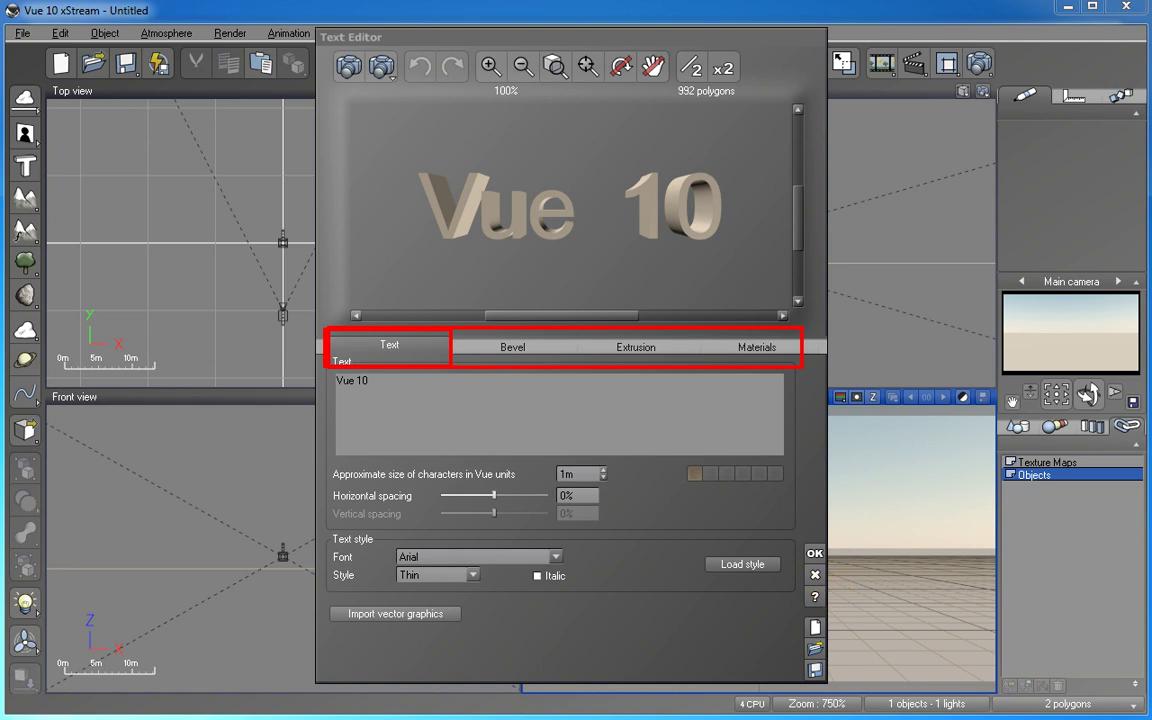
Step: Replace the sample wording of the 3D text with "Text" and set its style to Normal
left_click_drag(380, 386, 303, 380)
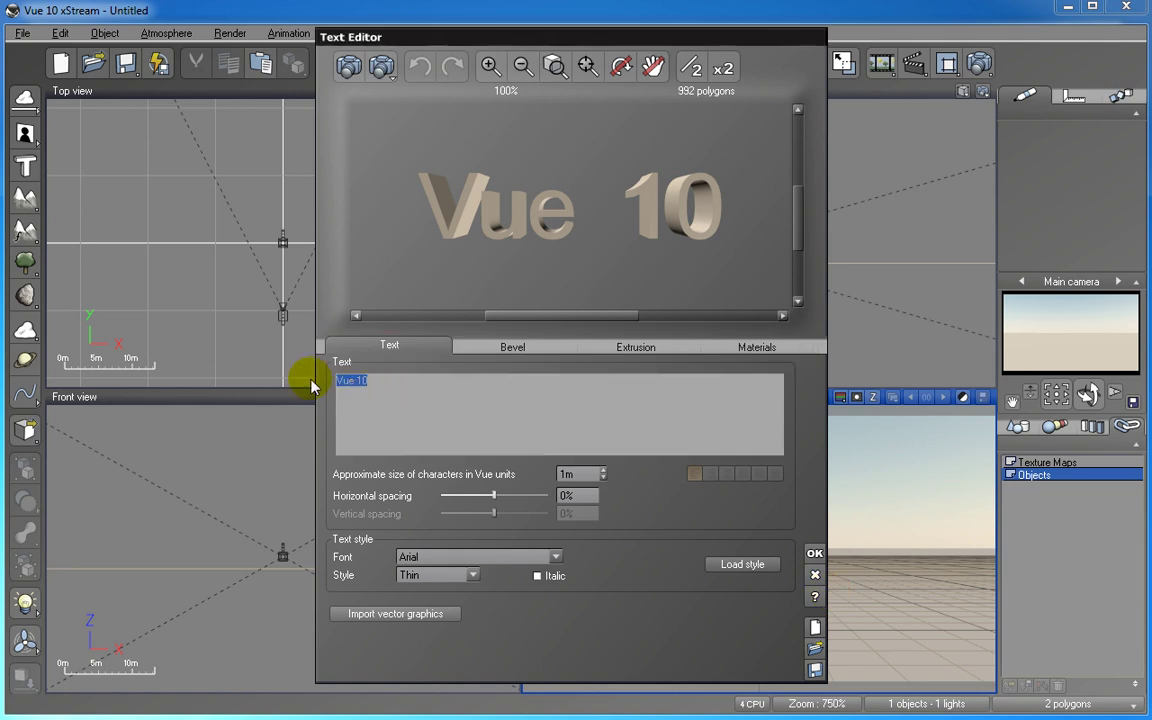
type("àîîðàîðàîð")
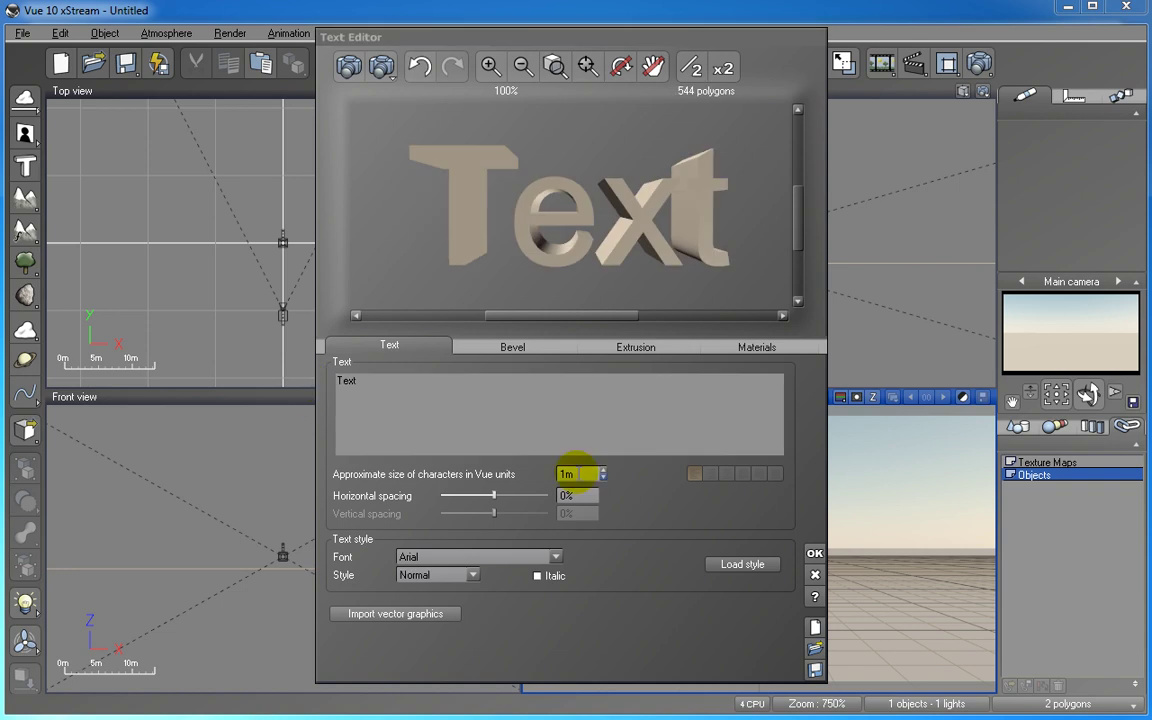
Step: Examine the text's character size, material, font, italic and style loading options, keeping Arial without italic
double_click(577, 474)
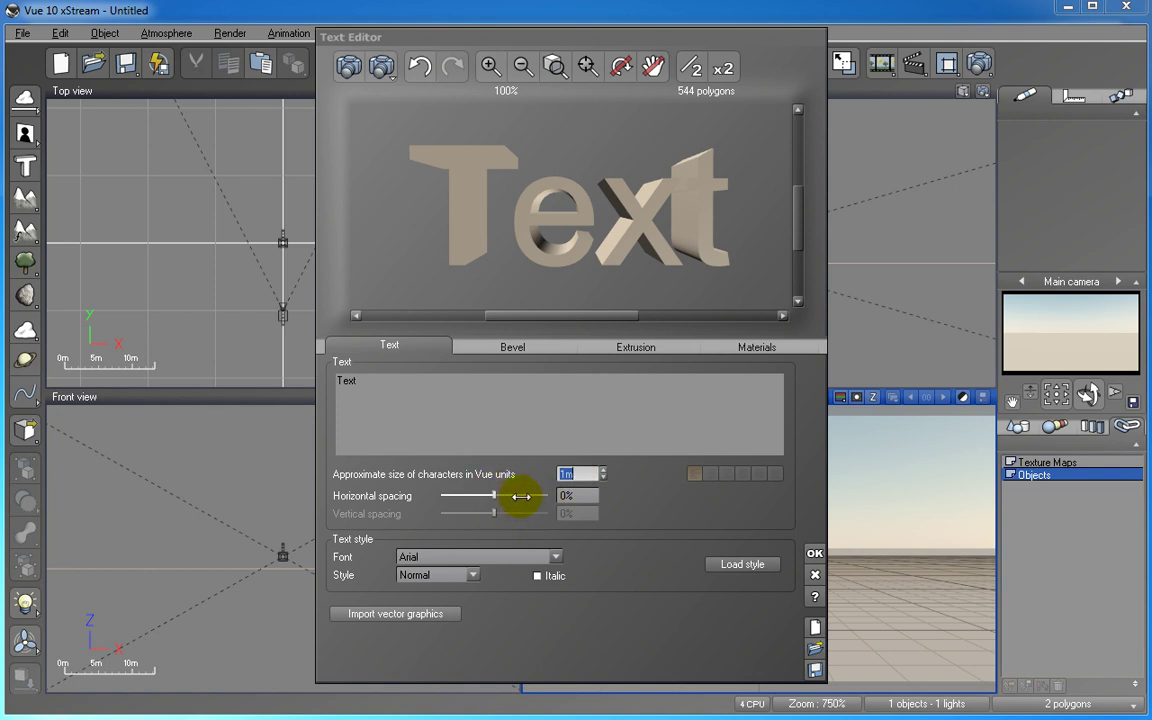
left_click(694, 473)
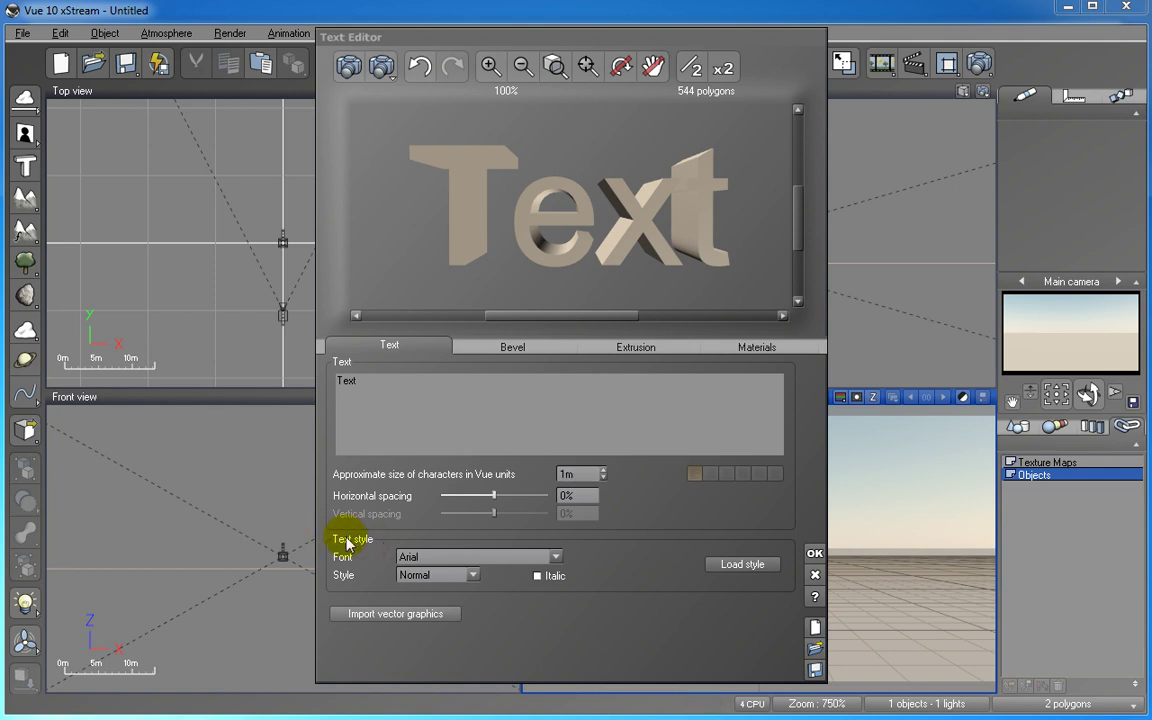
left_click(556, 560)
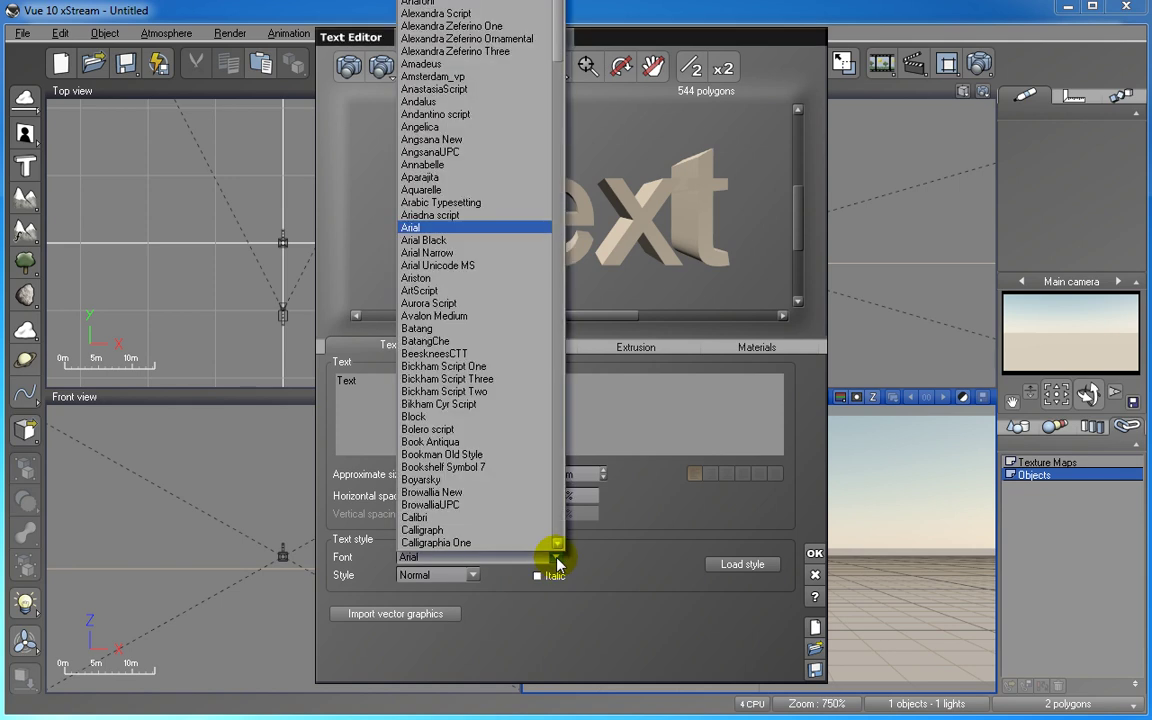
left_click(556, 560)
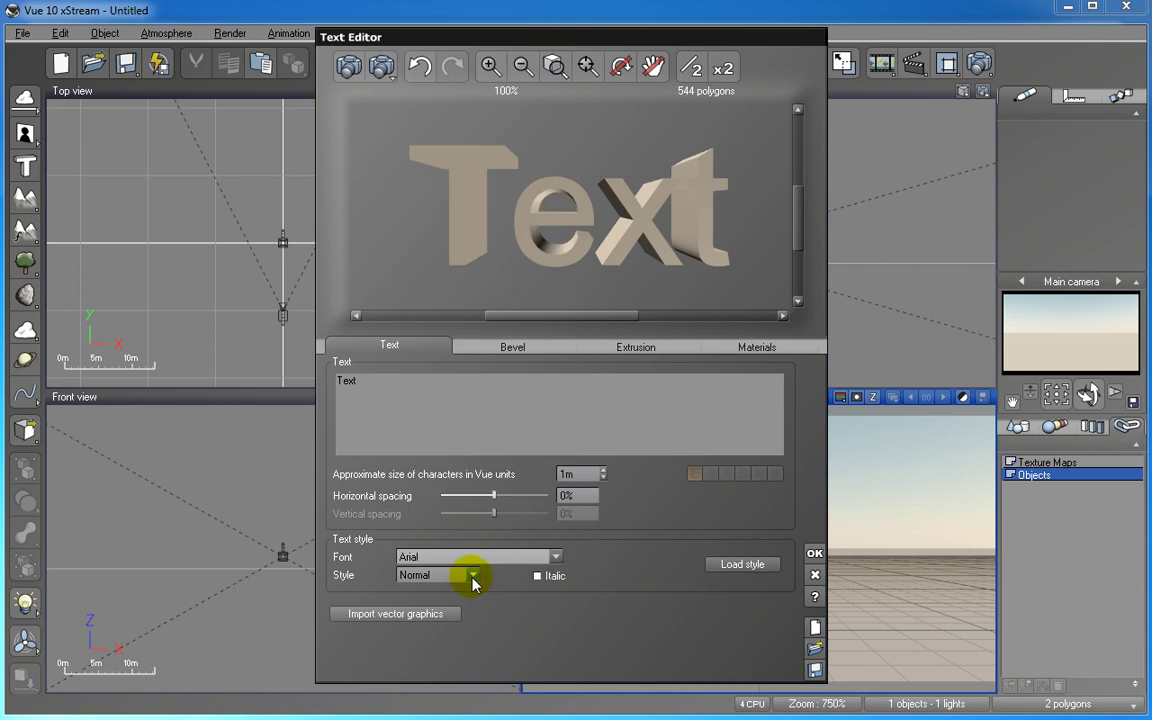
left_click(537, 577)
left_click(537, 577)
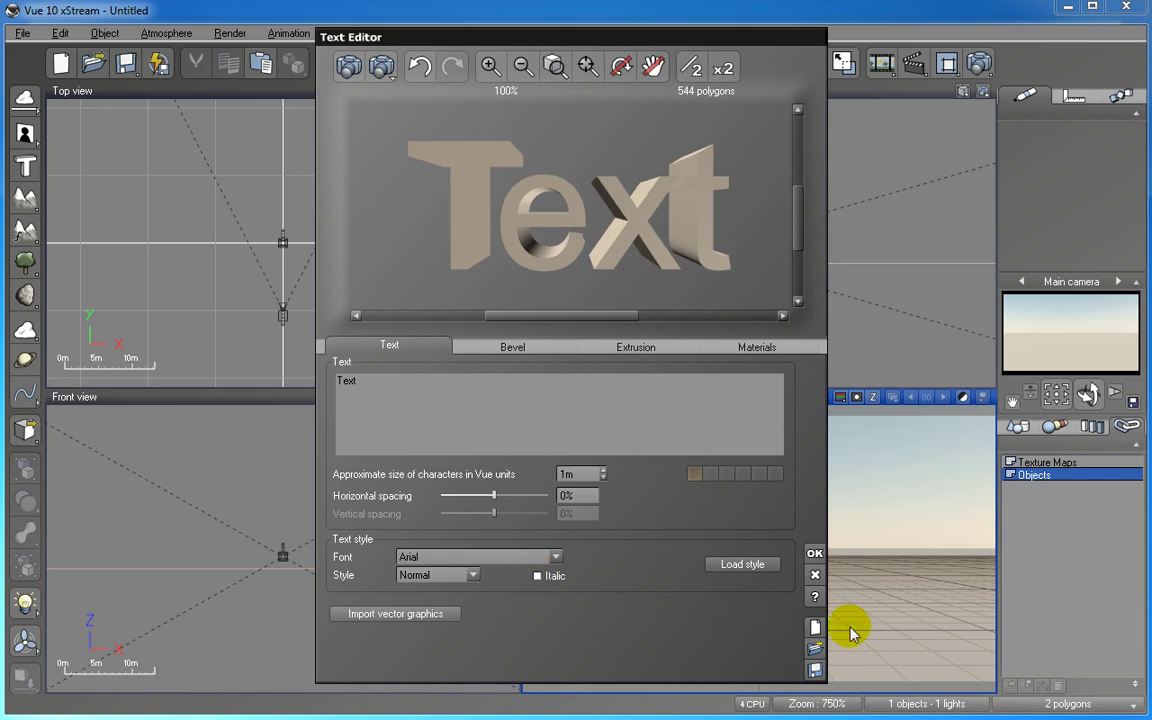
left_click(731, 569)
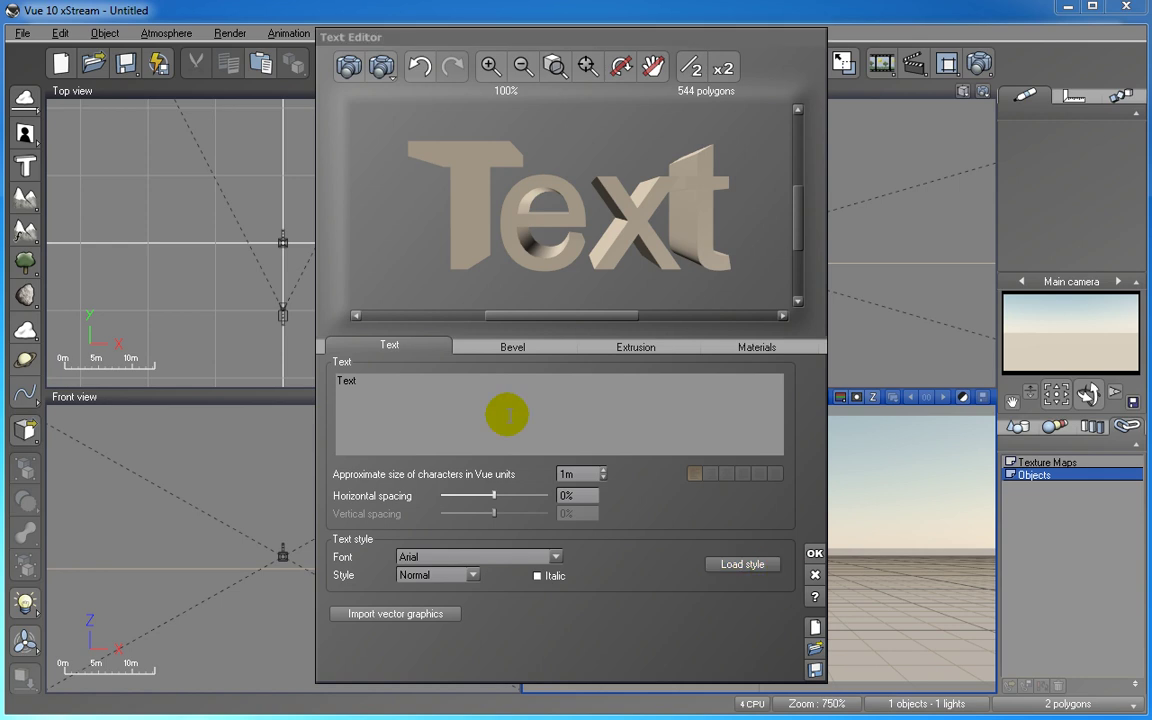
Step: Turn on beveling for the 3D text
left_click(500, 350)
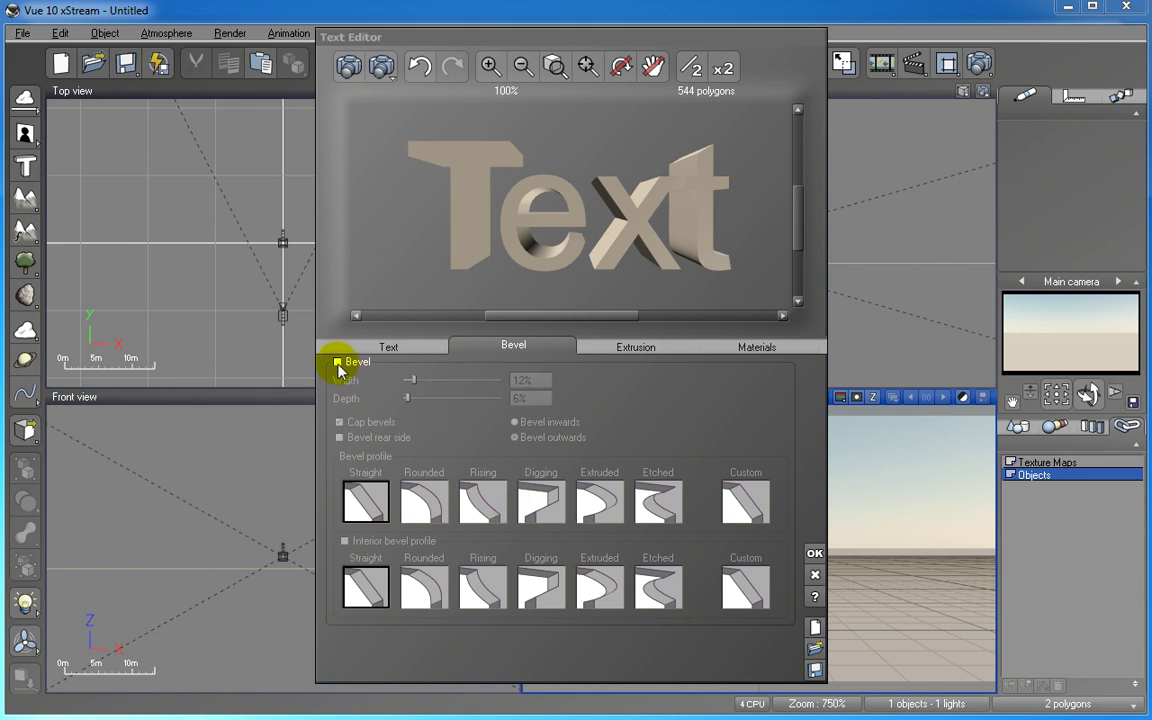
left_click(338, 363)
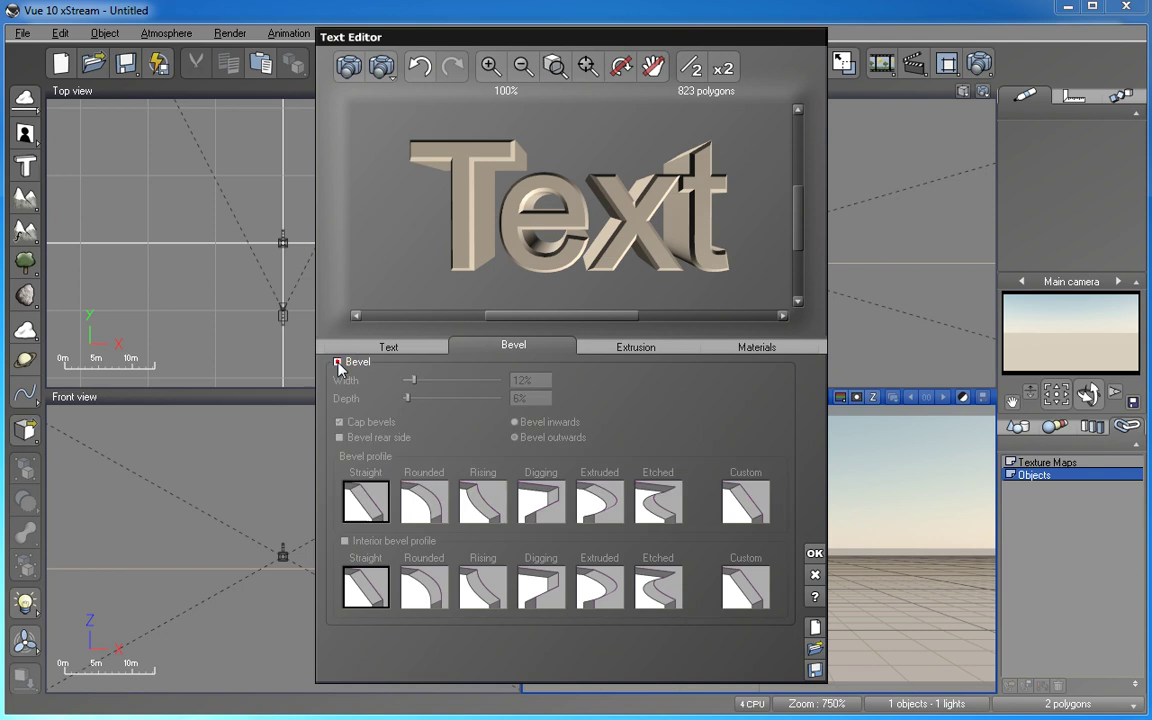
Step: Turn off the 3D text's beveling and review its extrusion and material settings
left_click(338, 363)
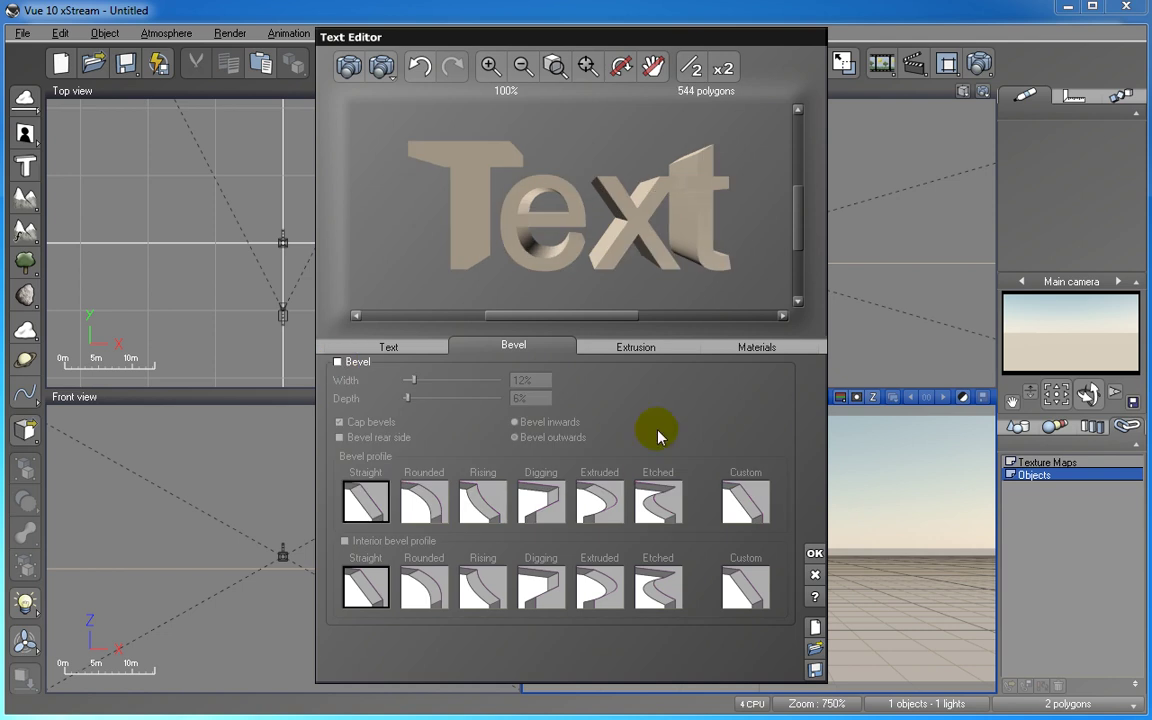
left_click(647, 356)
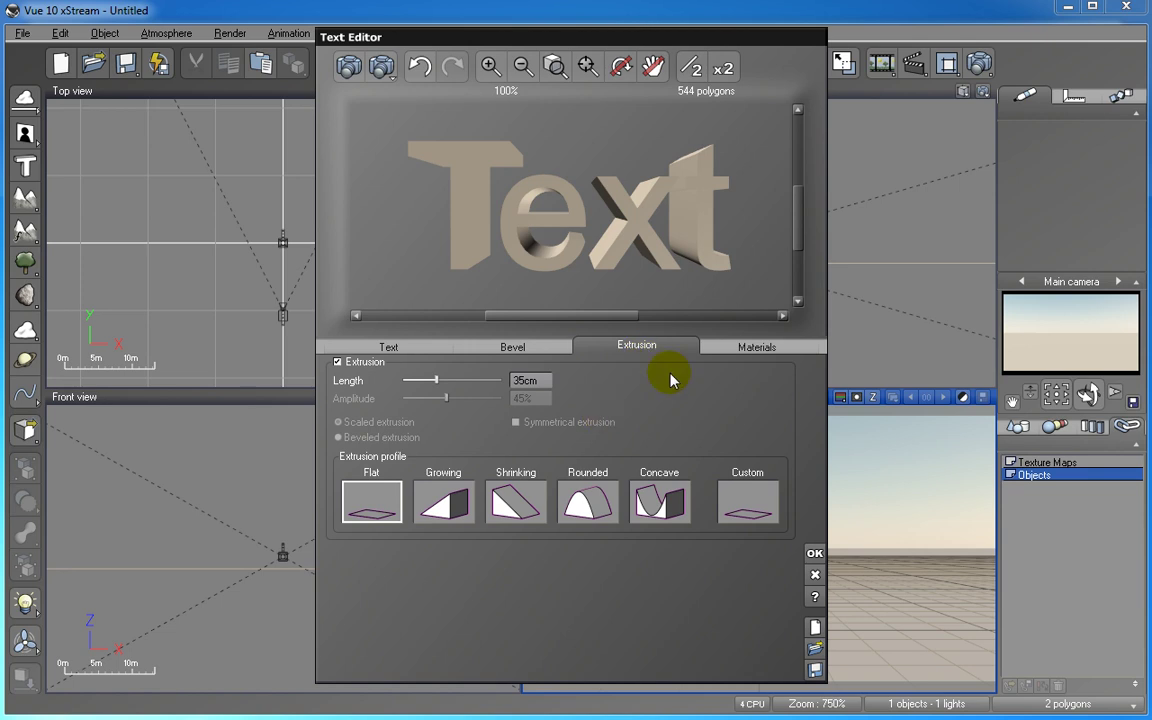
left_click(732, 348)
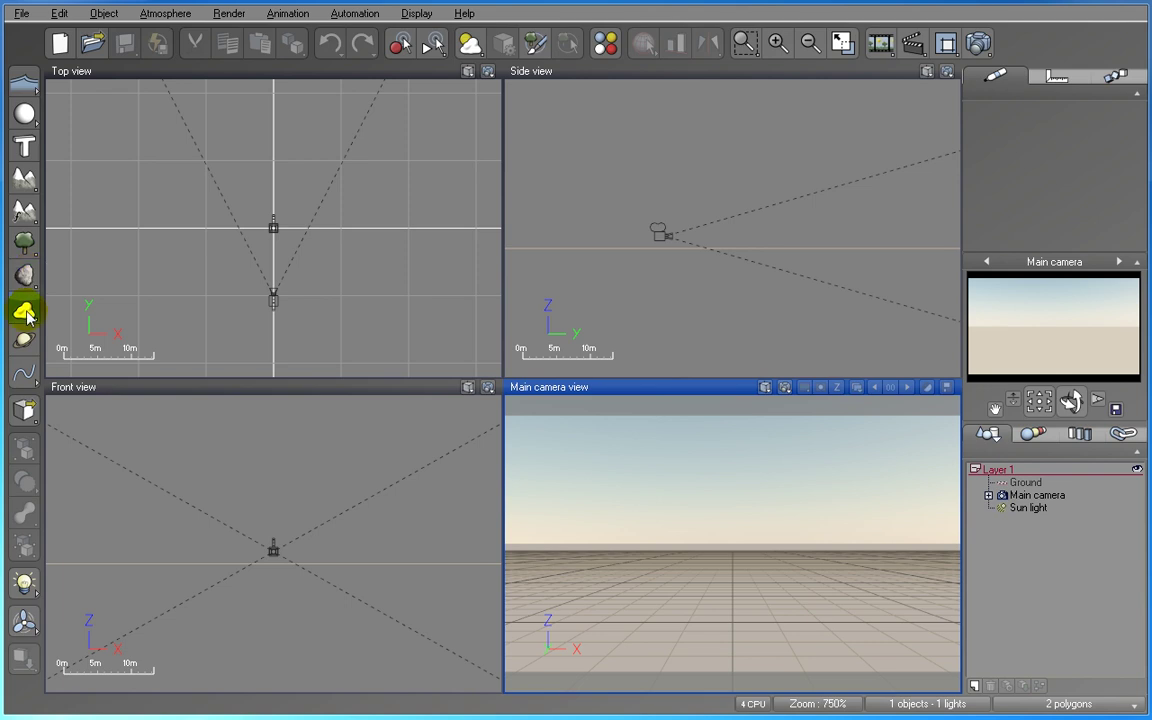
Step: Add a planet object to the scene and choose Moon as its planet type
left_click(25, 341)
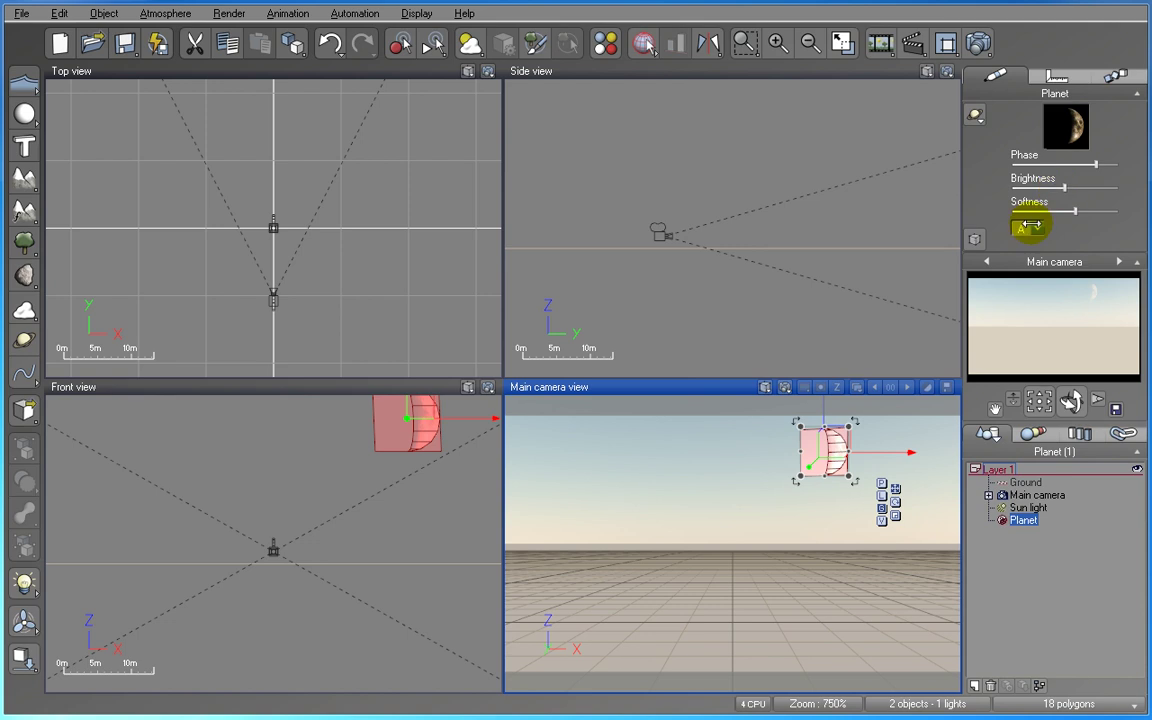
left_click(977, 120)
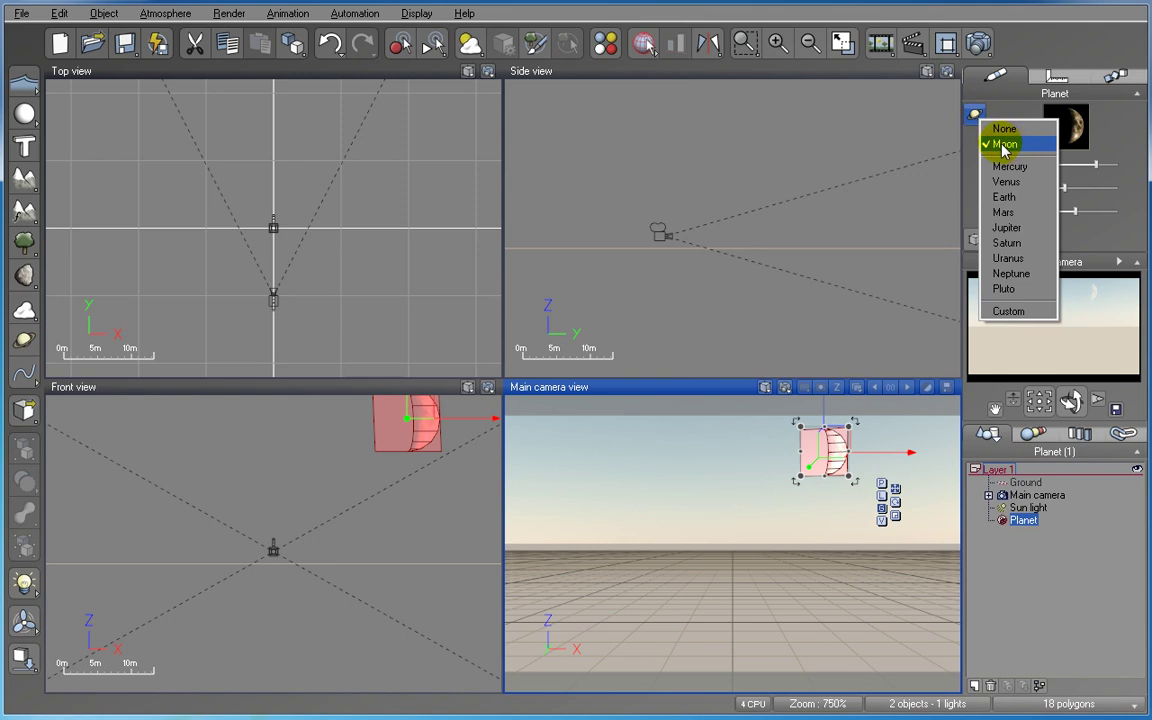
left_click(990, 146)
Step: Examine the planet's X, Y and Z position values and deselect the planet
left_click(1052, 78)
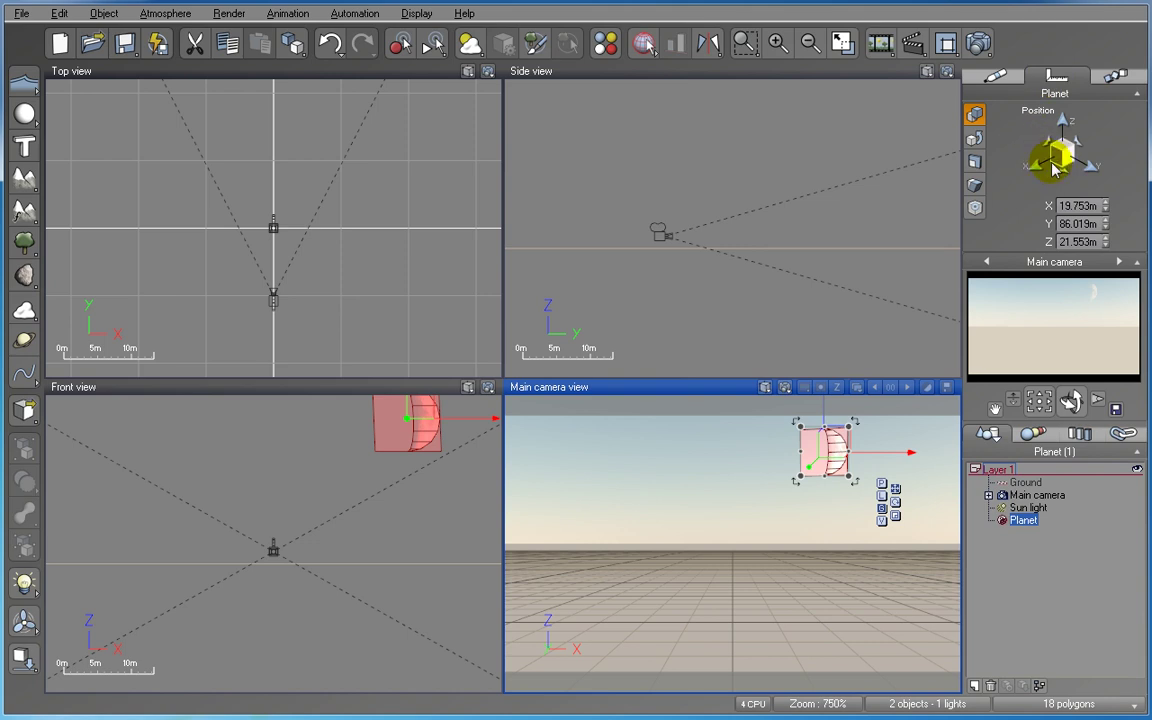
left_click(1060, 204)
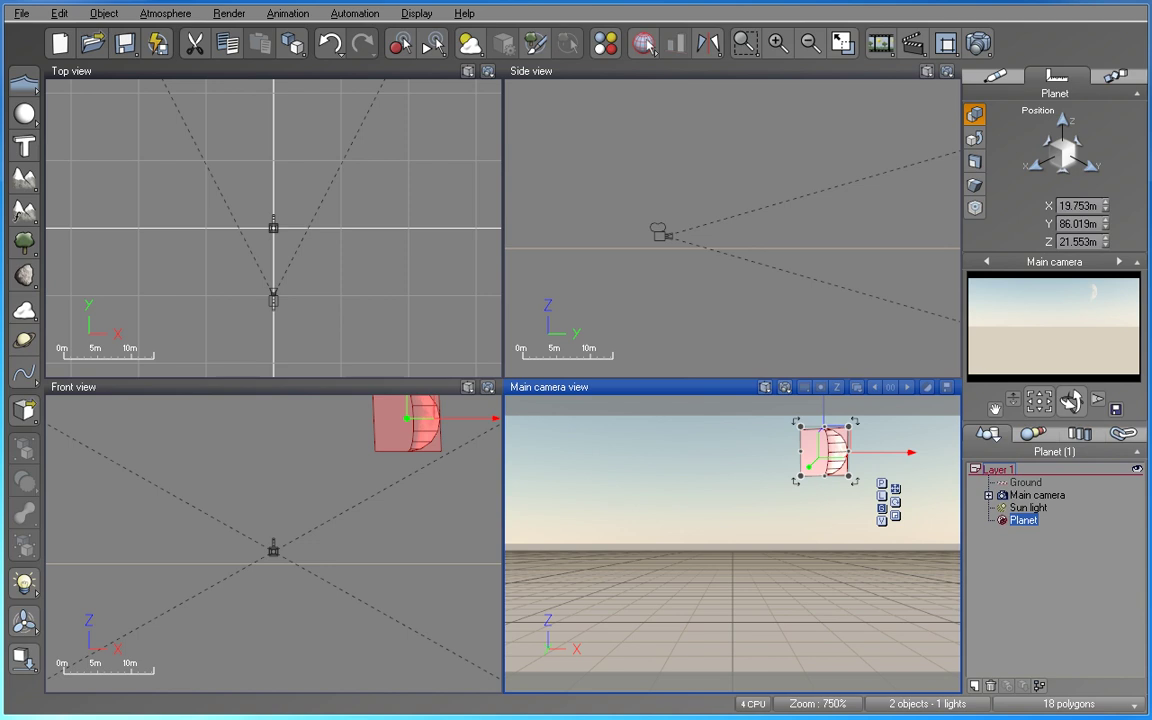
key("Delete")
right_click(758, 532)
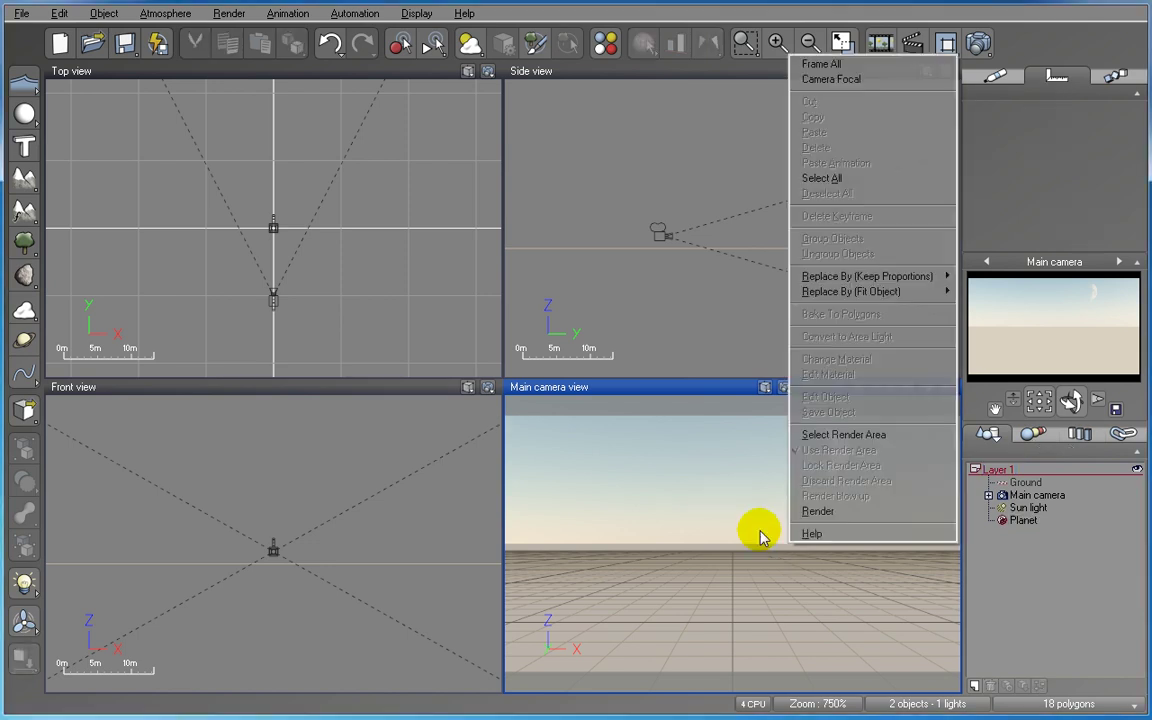
left_click(555, 510)
Step: Examine the MetaCloud and MetaCloud From Preset options among the object creation commands
left_click(27, 317)
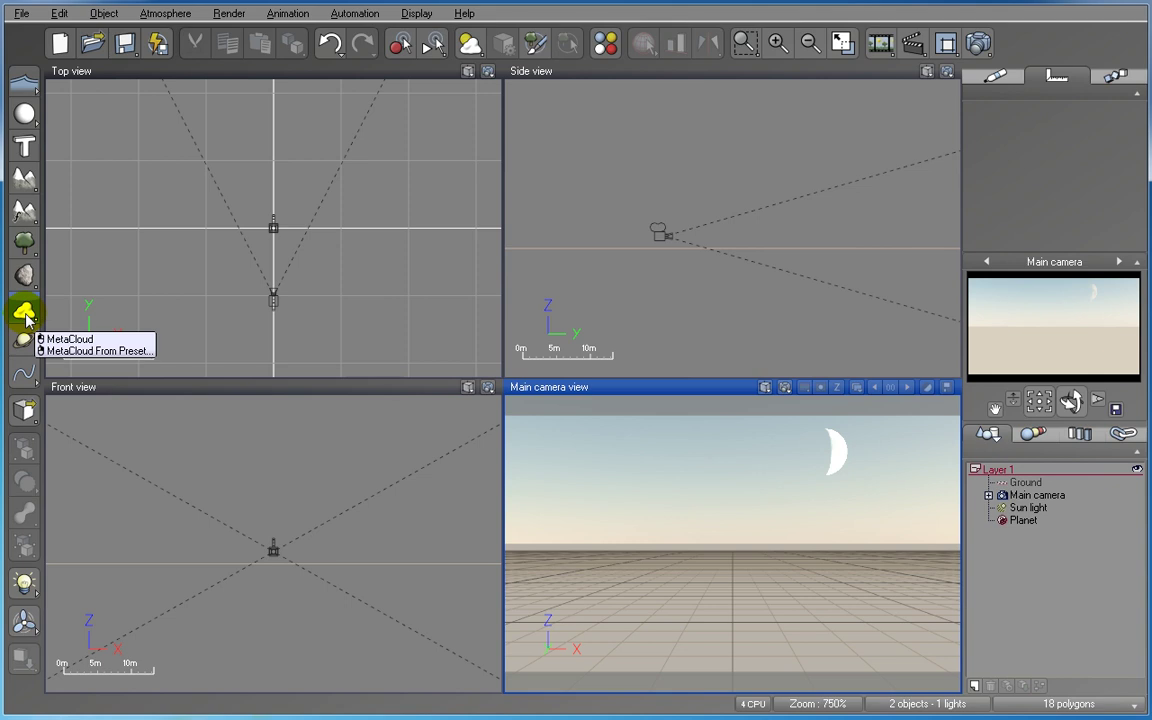
left_click(27, 317)
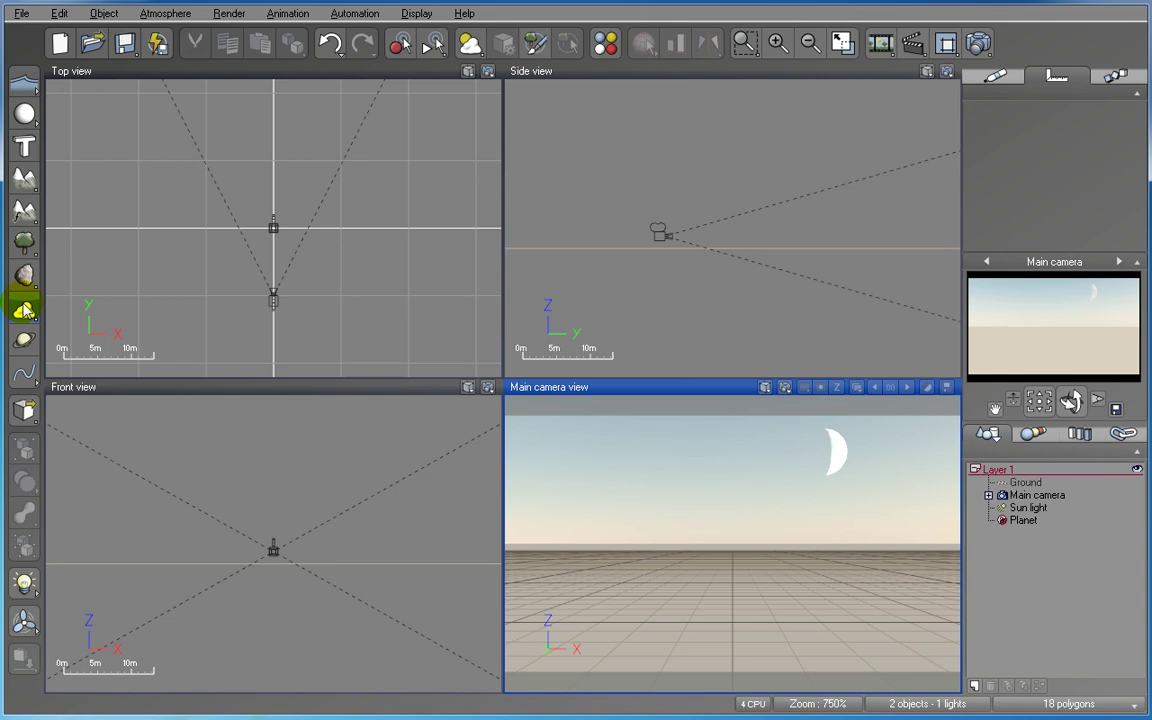
right_click(25, 314)
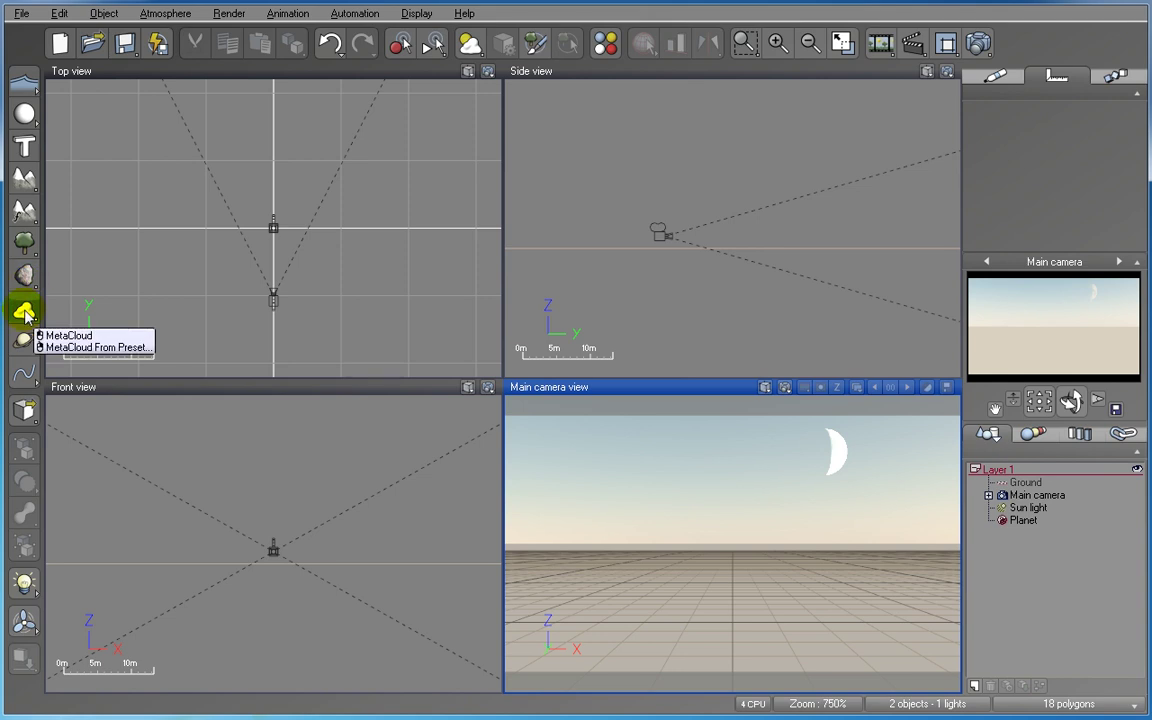
left_click(66, 197)
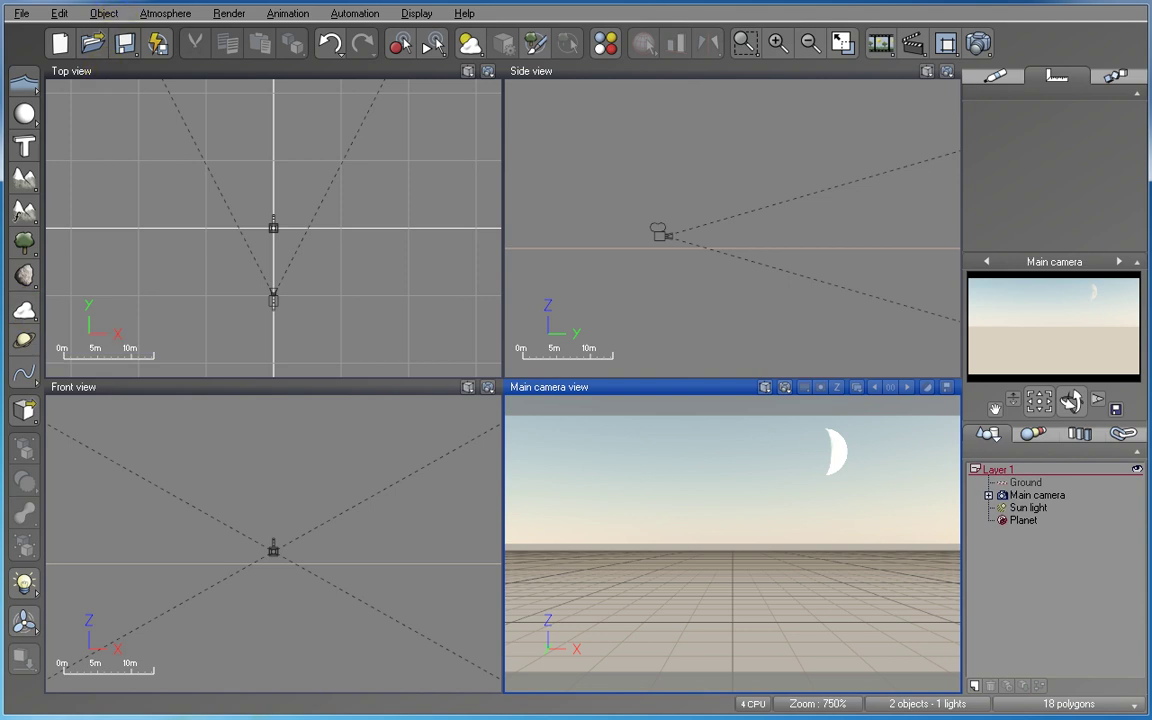
left_click(100, 14)
mouse_move(110, 31)
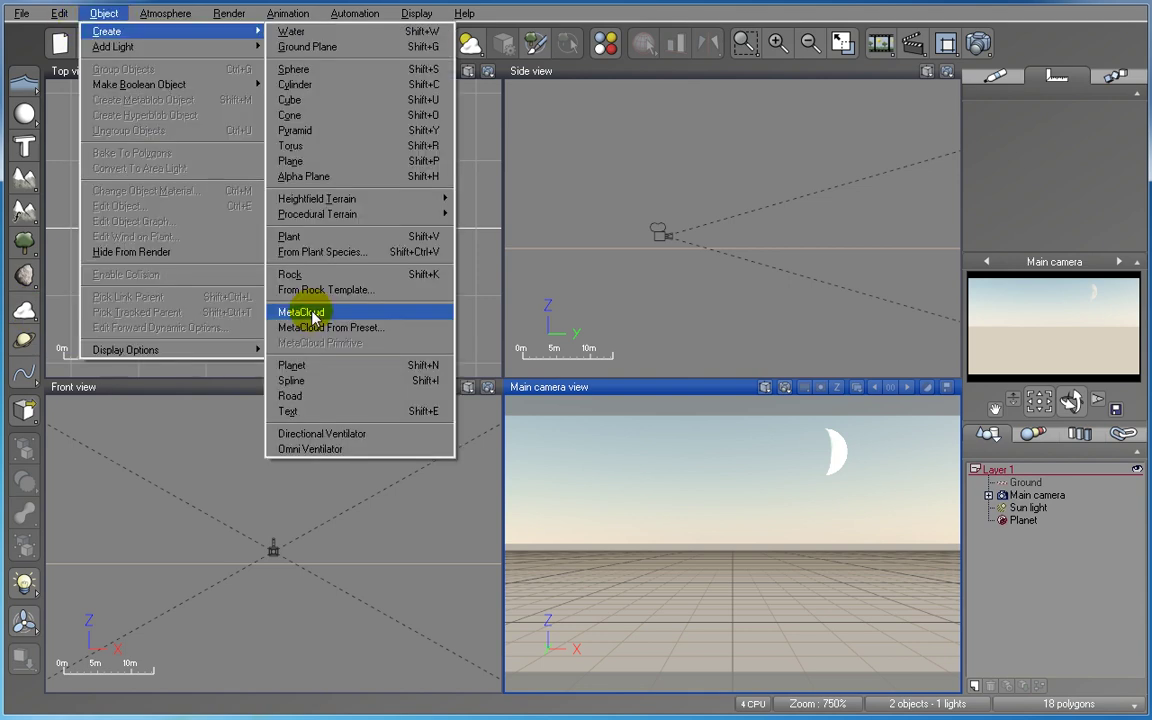
left_click(291, 311)
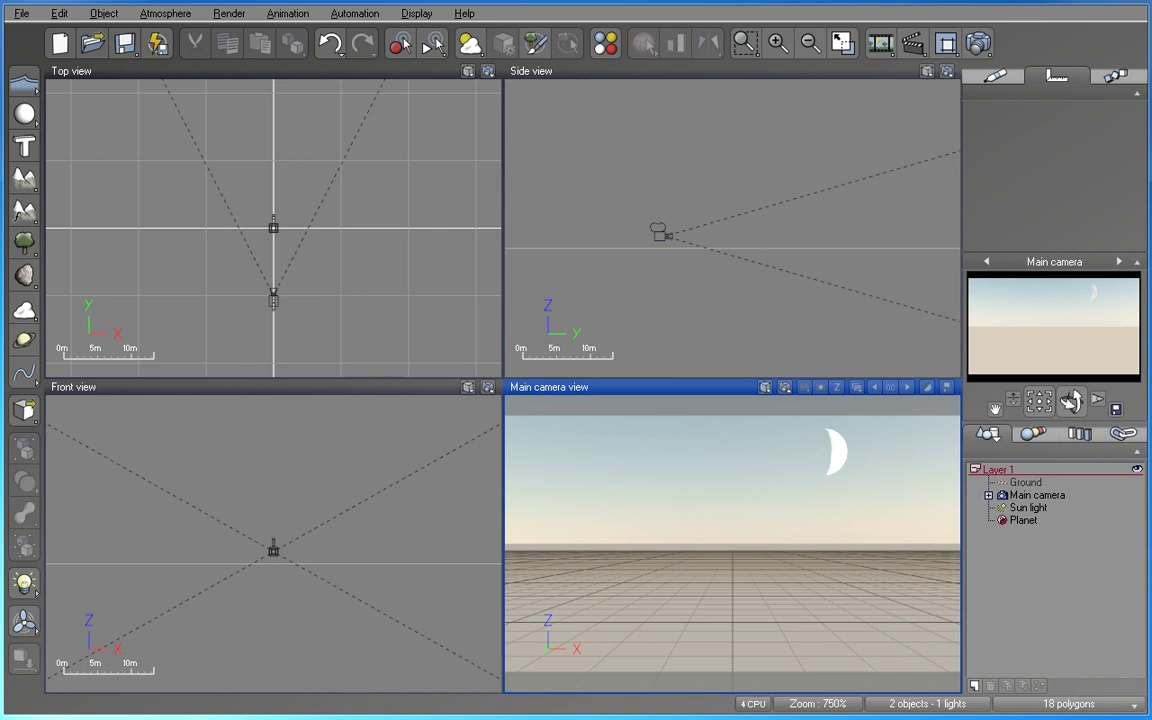
key("Delete")
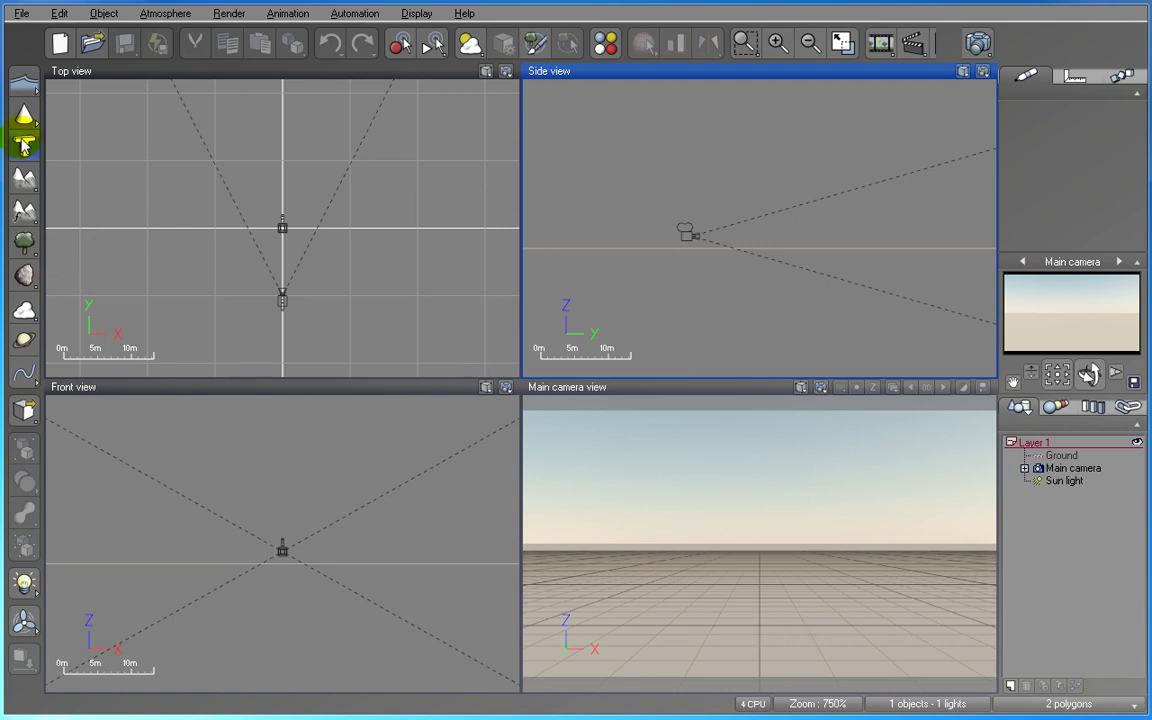
Step: Create a sphere, a cylinder and a cone, and space them in a row with the sphere in the middle
left_click_drag(25, 120, 48, 121)
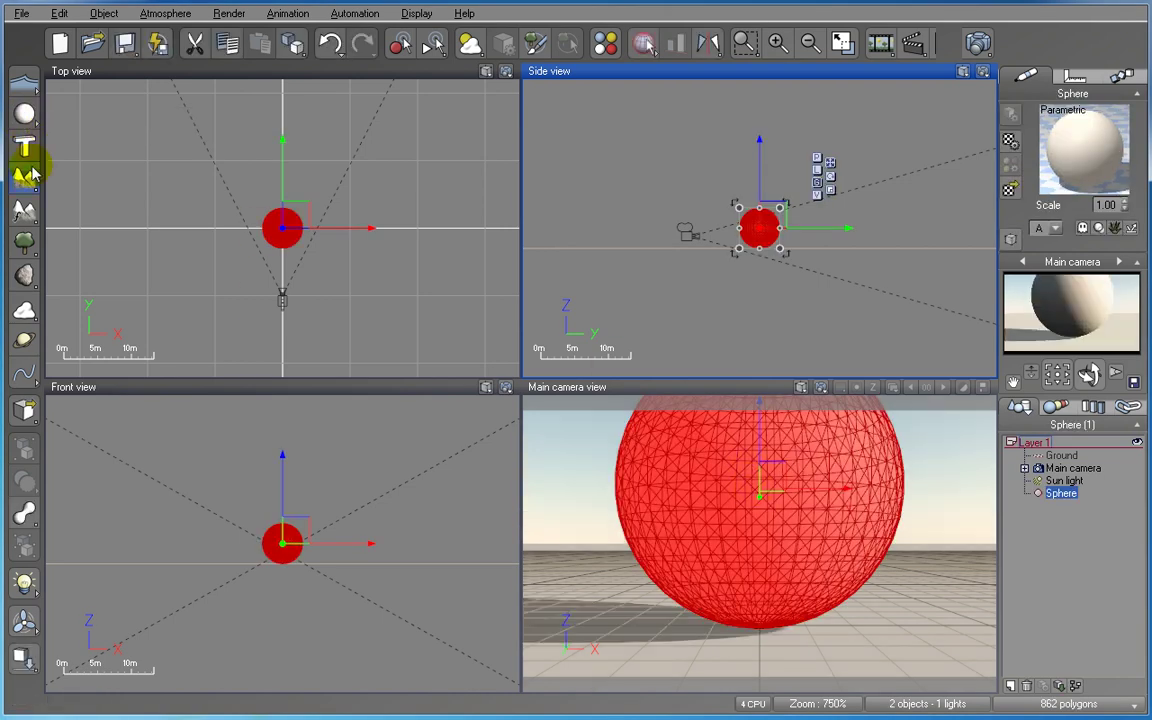
left_click_drag(30, 115, 178, 125)
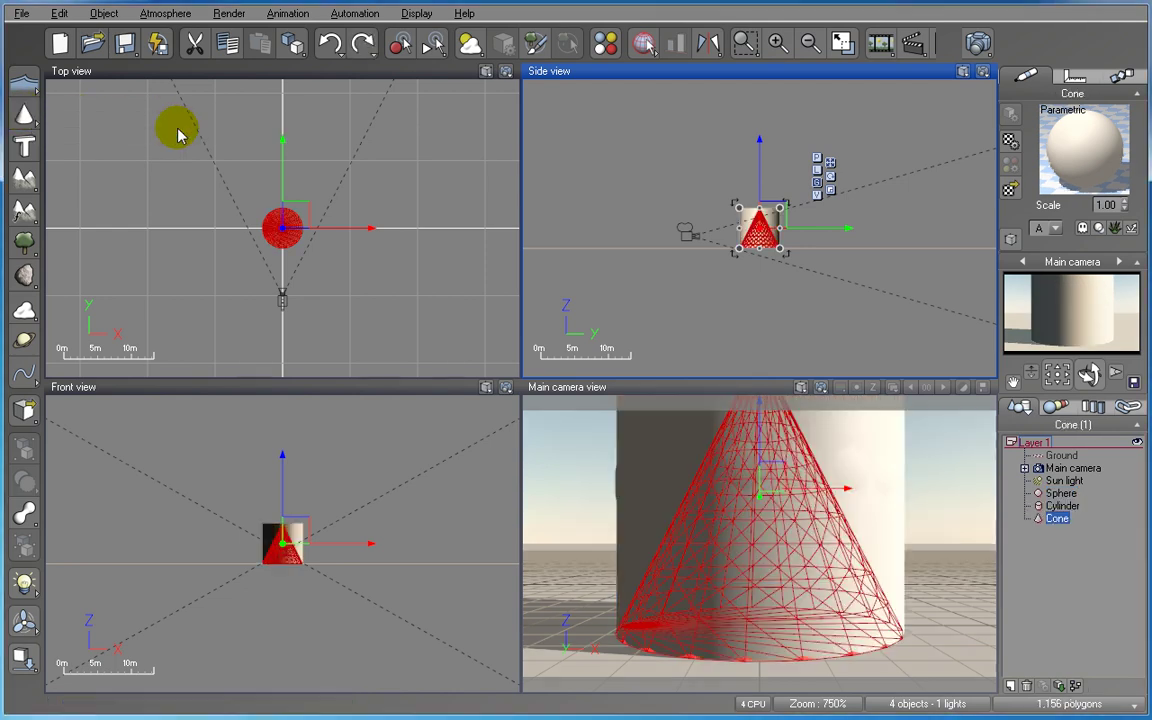
left_click_drag(298, 222, 210, 221)
left_click(284, 224)
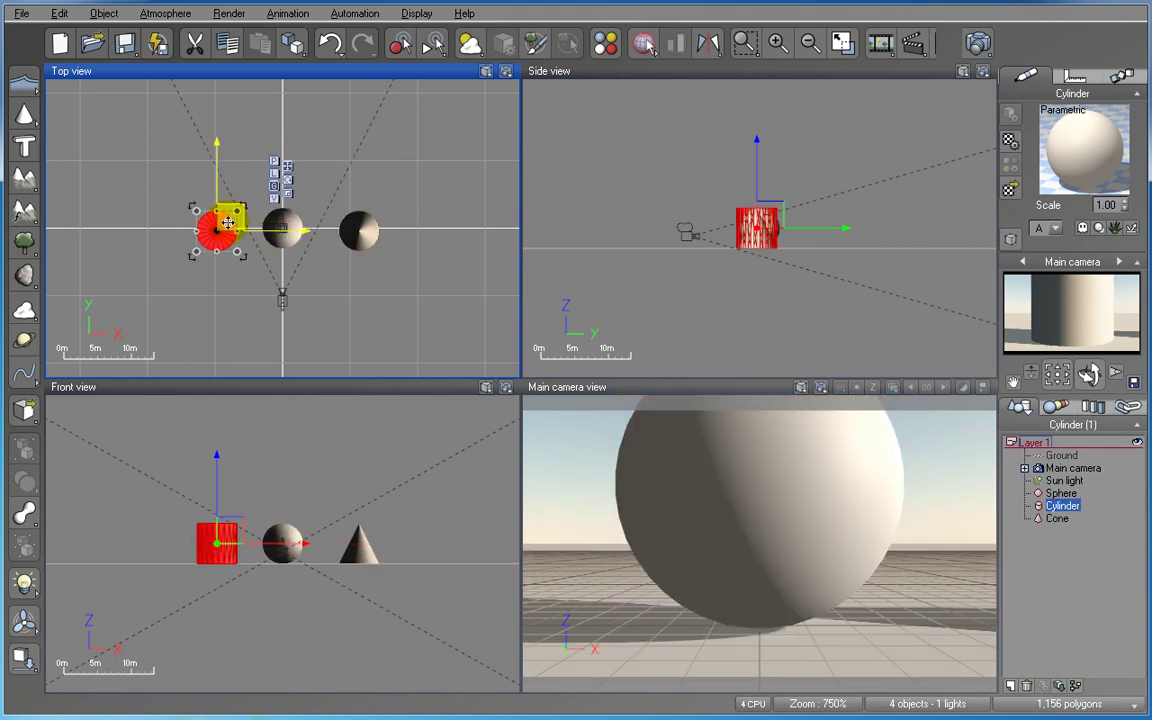
right_click(918, 474)
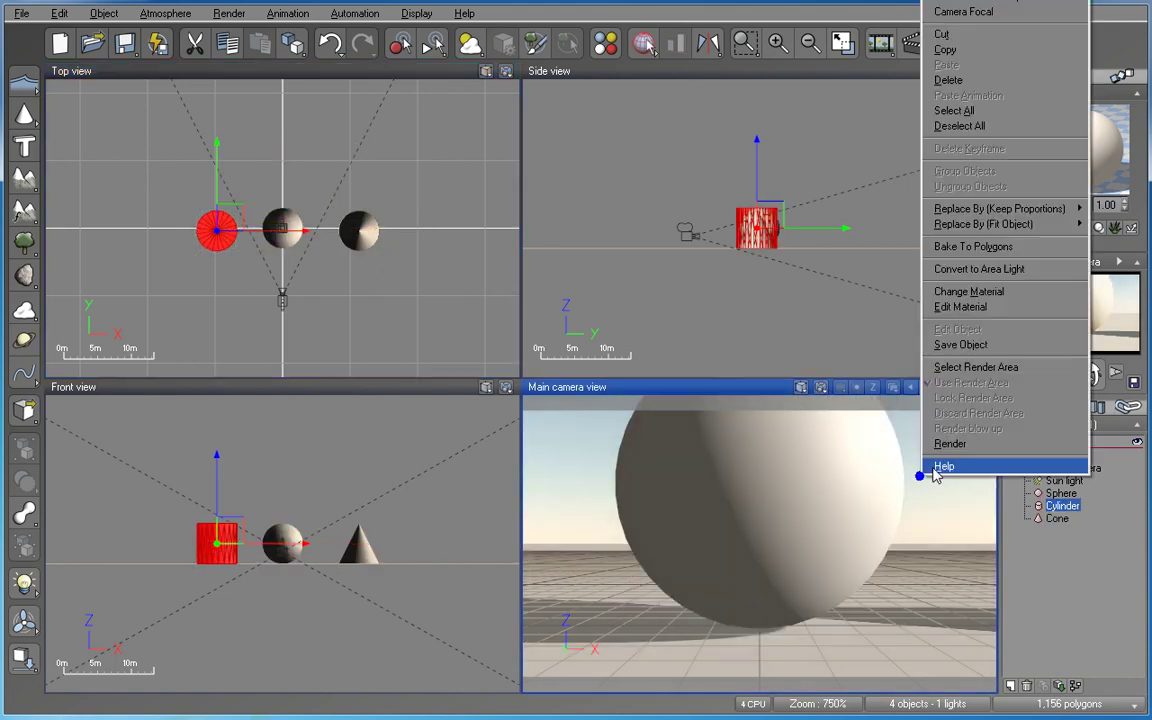
left_click(940, 465)
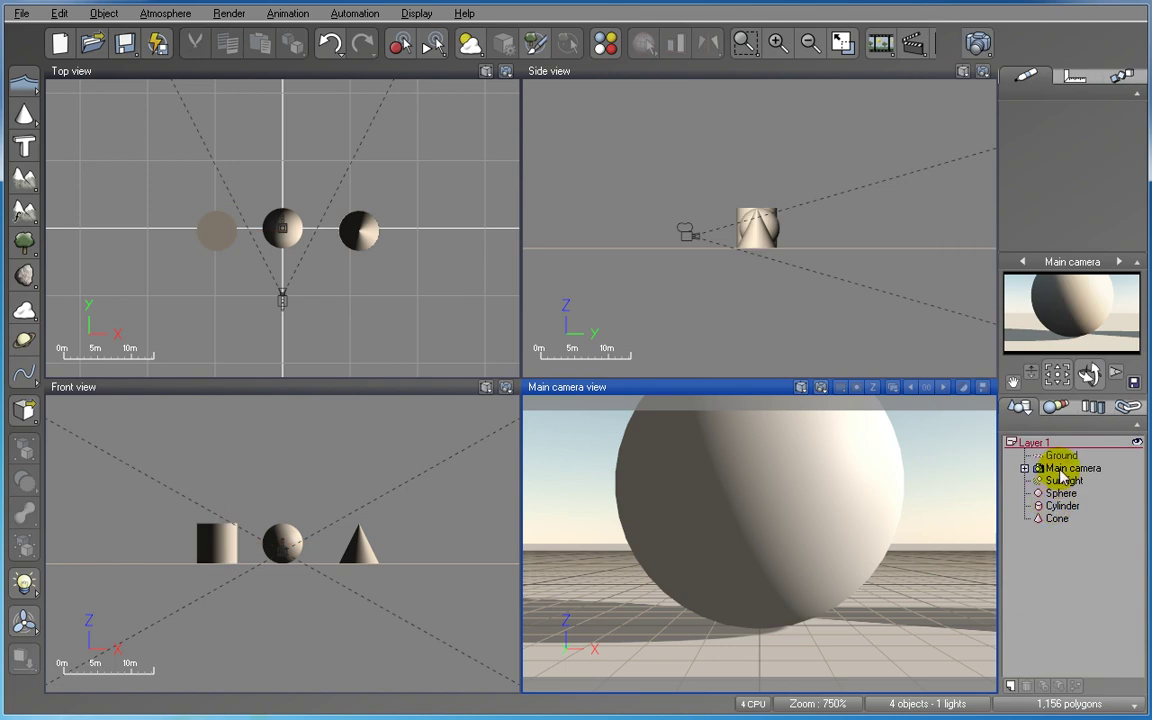
Step: Move the main camera back from the objects until the cylinder, sphere and cone all fit in its view
left_click(1062, 468)
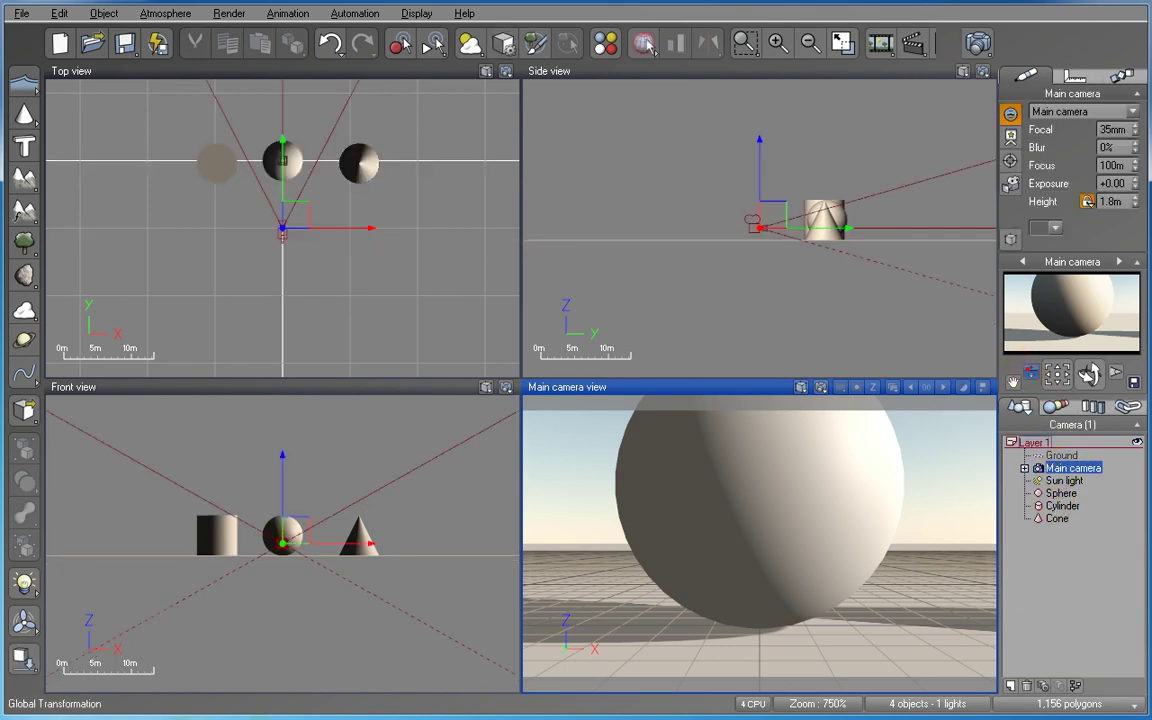
left_click(1026, 364)
left_click_drag(1026, 364, 931, 417)
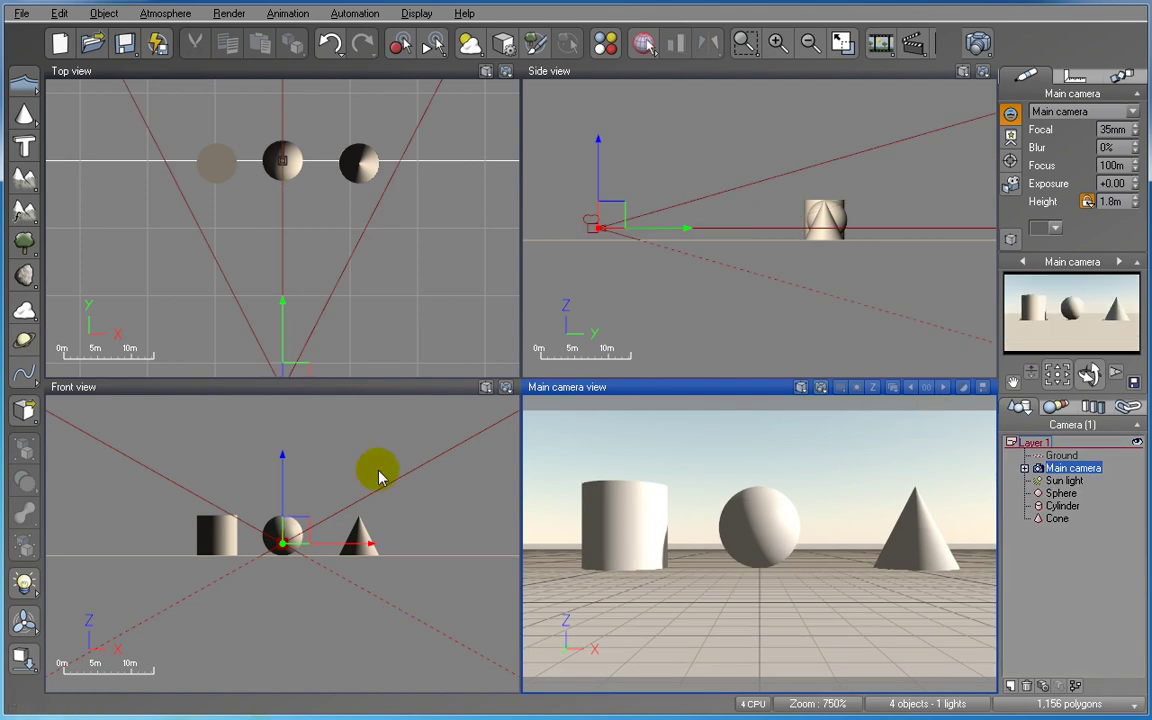
Step: Select the sphere, cylinder and cone together and group them
left_click_drag(543, 452, 980, 609)
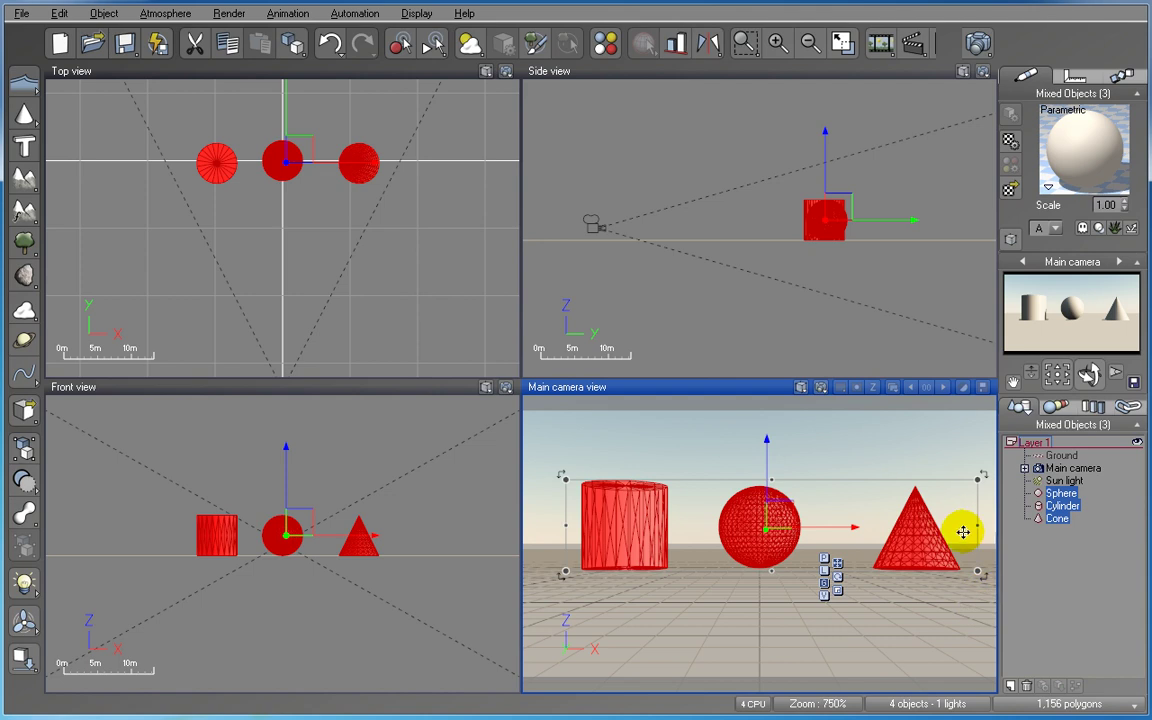
left_click(944, 455)
left_click(643, 527)
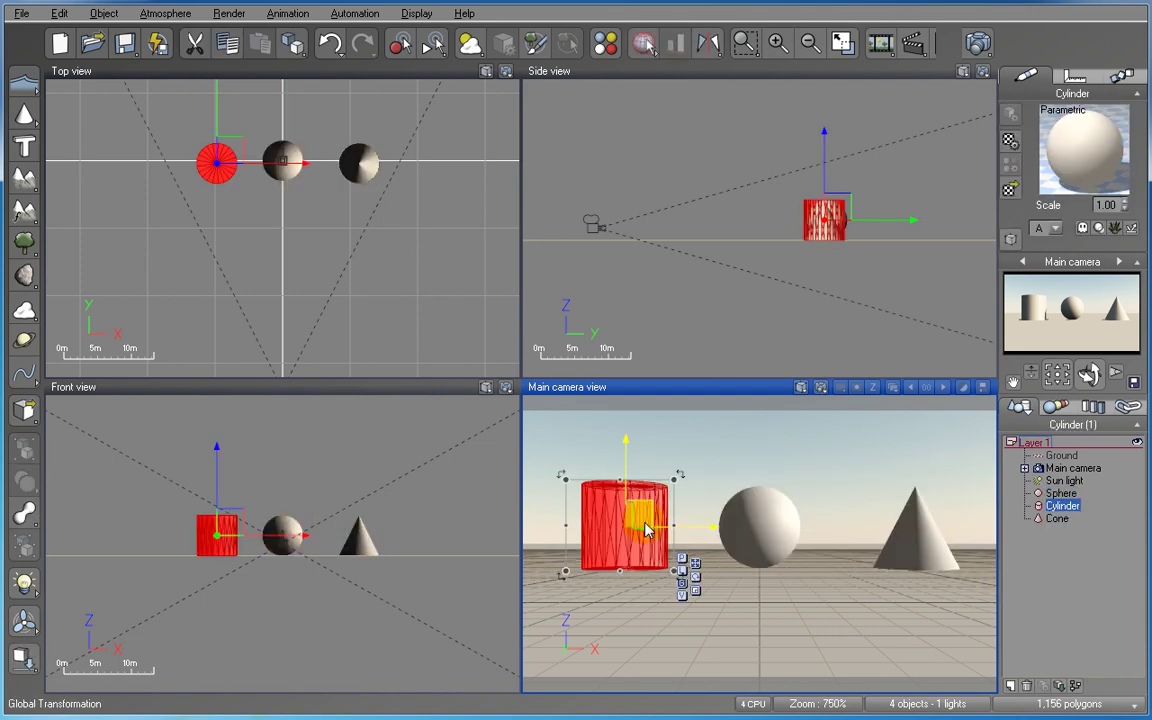
left_click(778, 527)
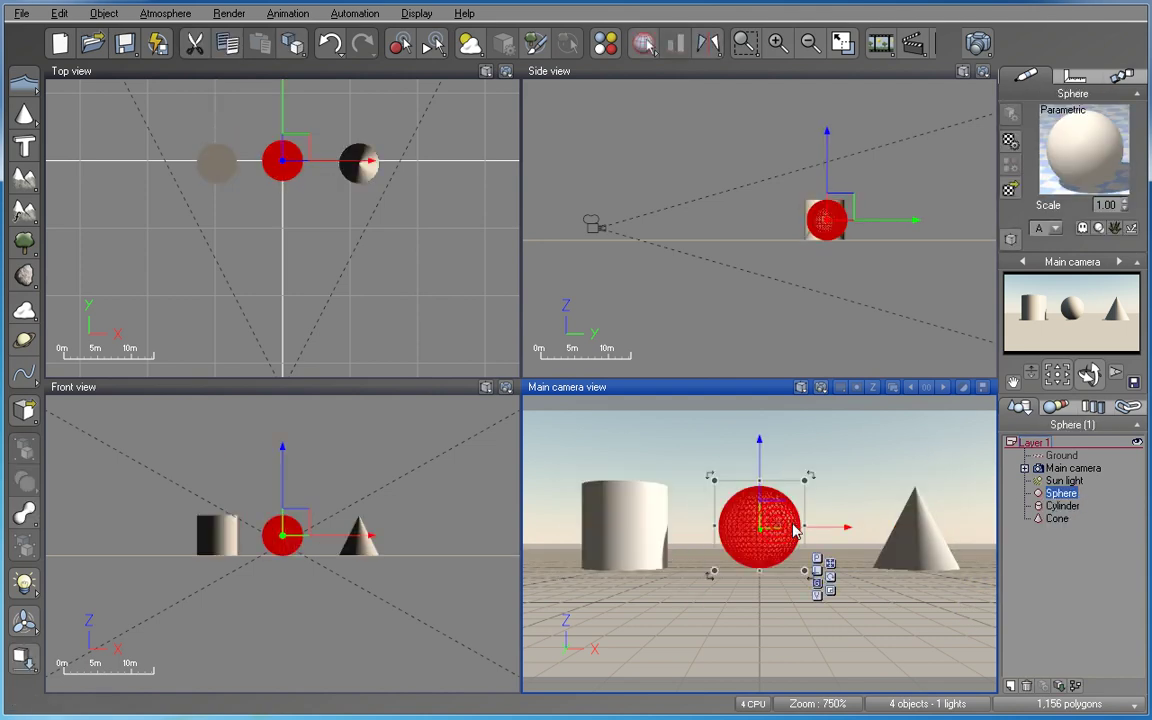
left_click(643, 540, "shift")
left_click(916, 547, "shift")
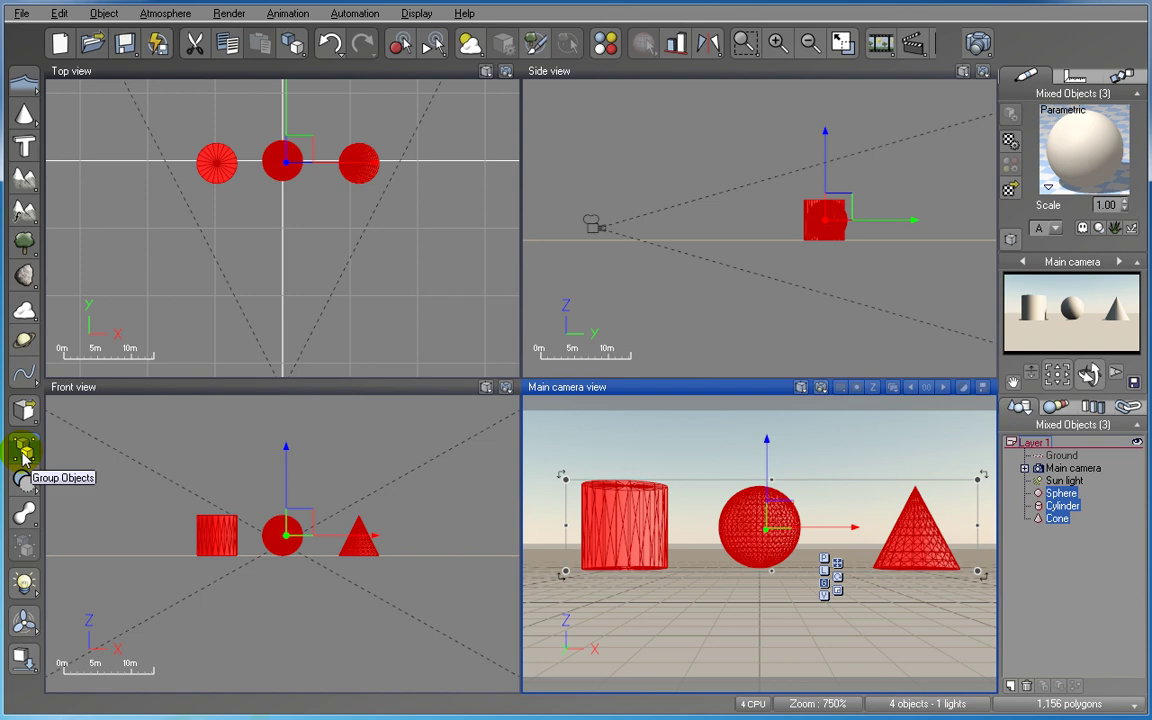
left_click(24, 452)
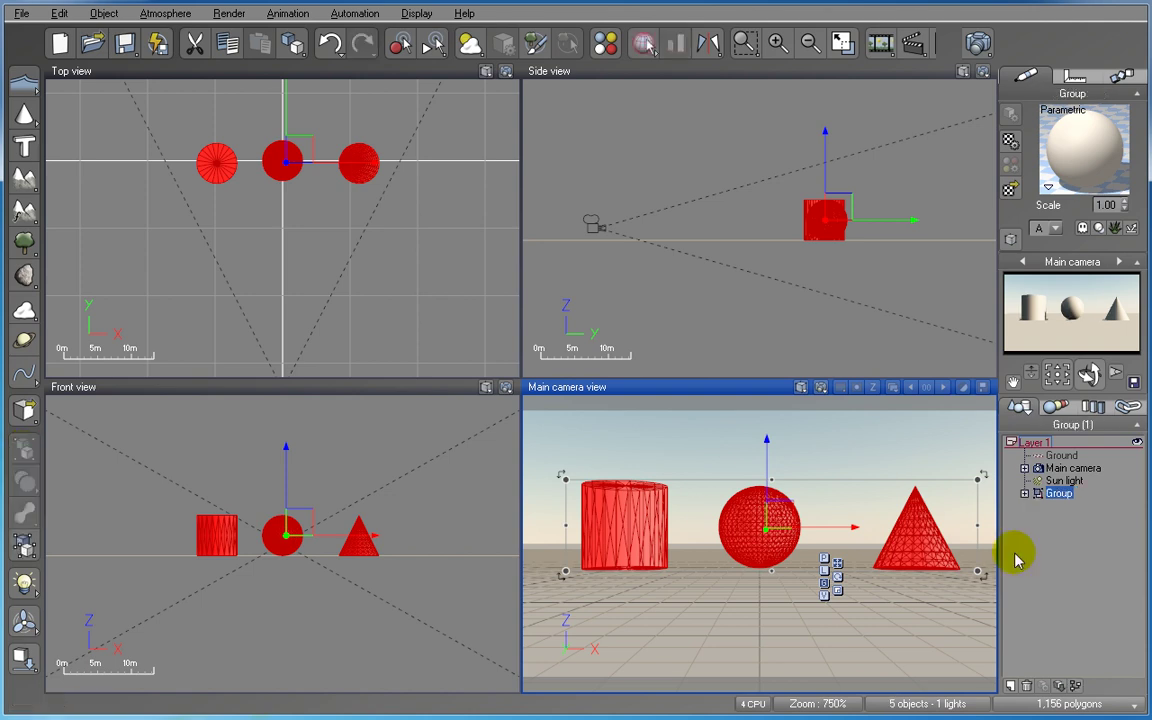
Step: Check which objects belong to the group, ungroup them and clear the selection
left_click(1024, 494)
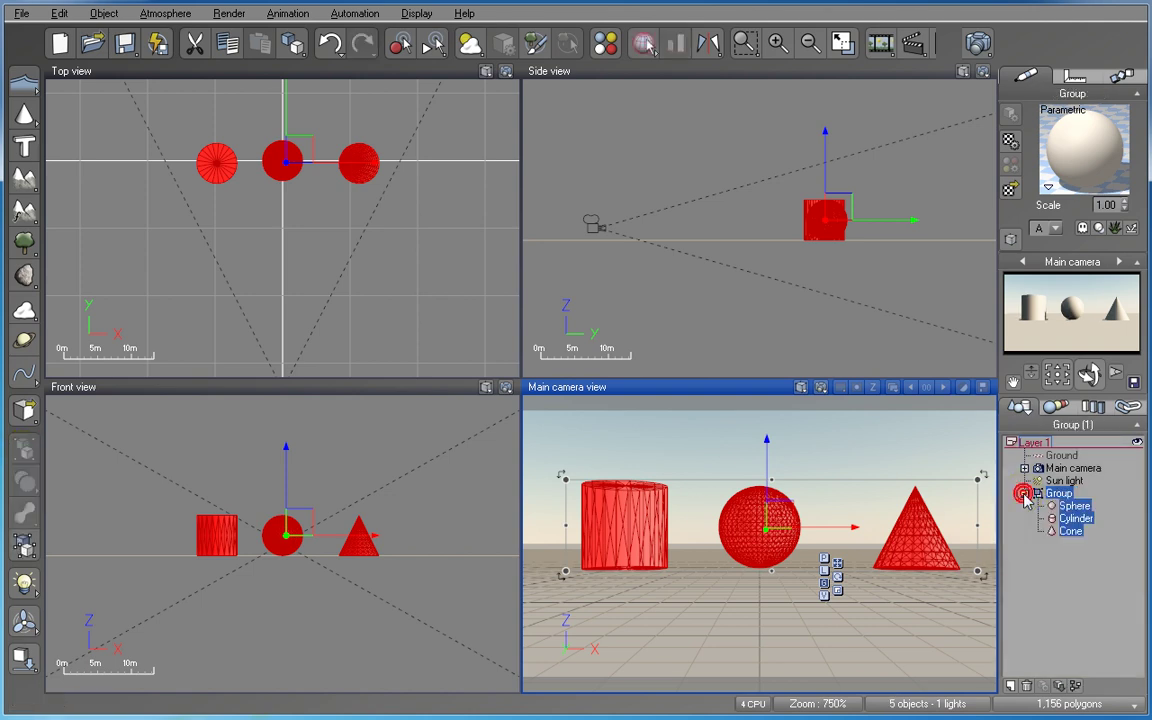
left_click(1024, 494)
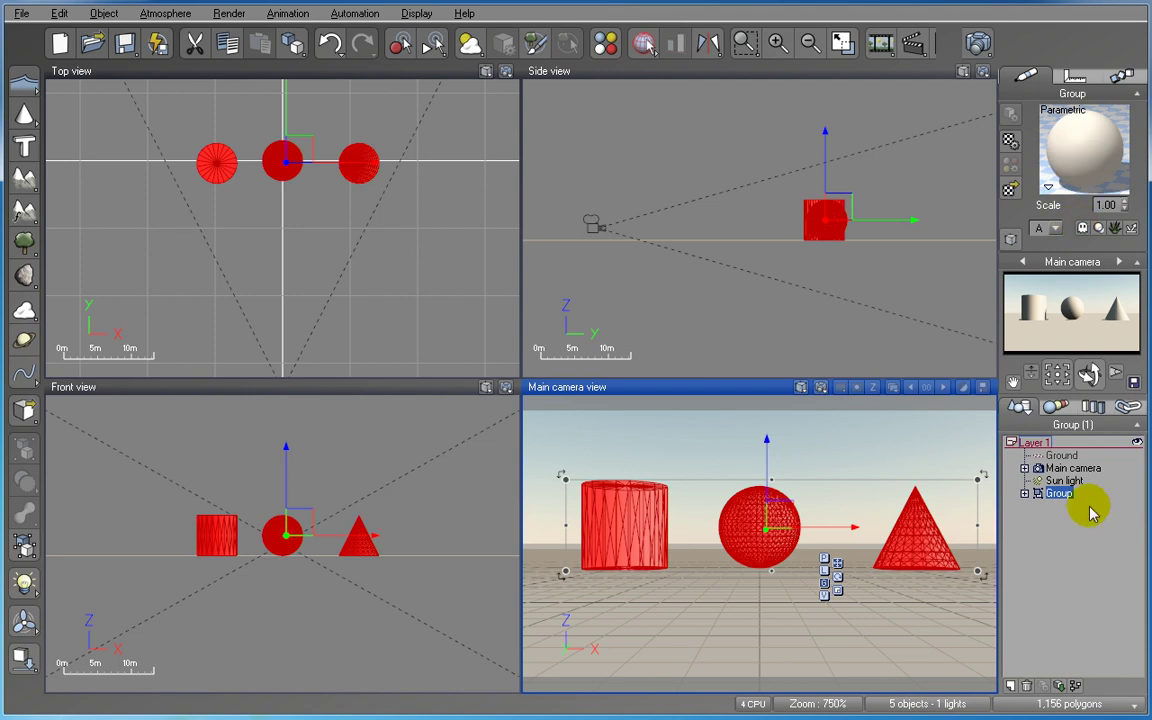
left_click(1038, 496)
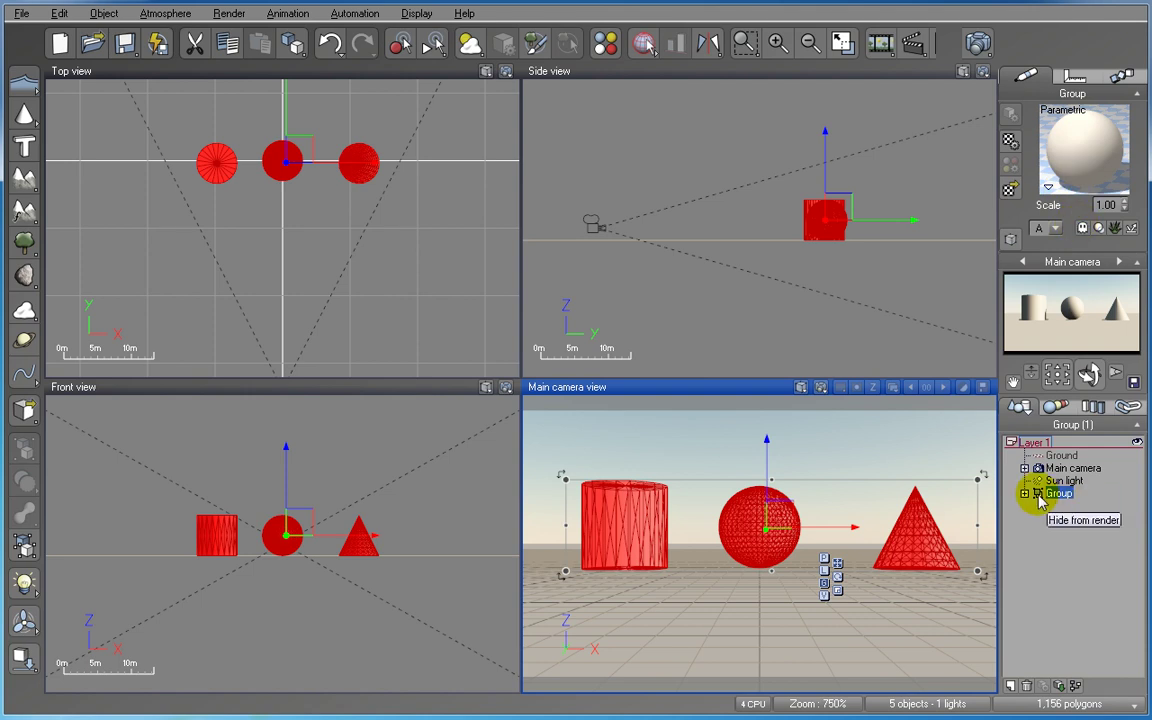
left_click(25, 550)
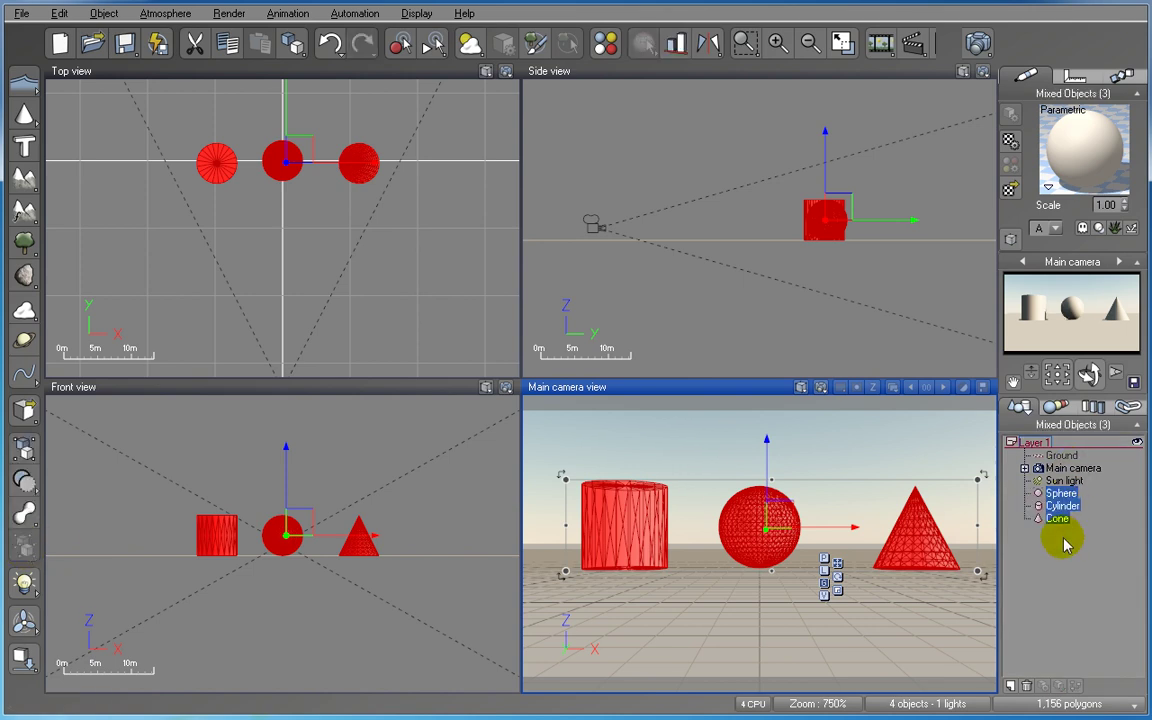
left_click(1065, 545)
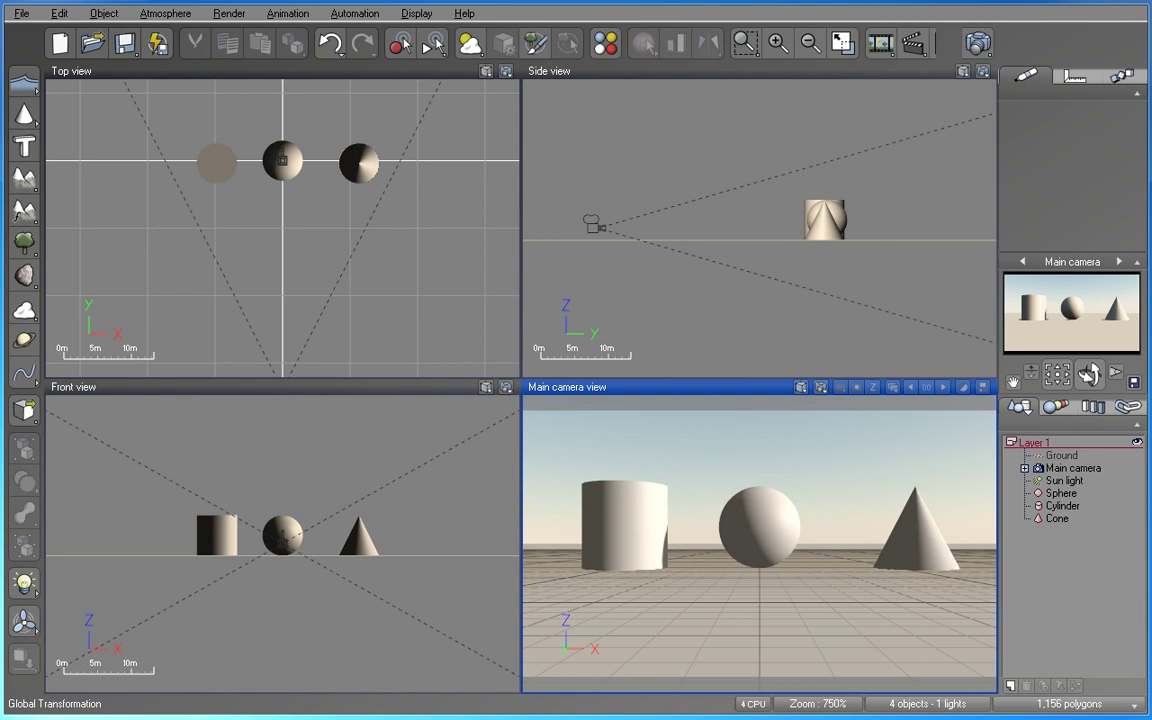
Step: Delete the cone from the scene, keeping the cylinder and the sphere
left_click(913, 549)
right_click(915, 551)
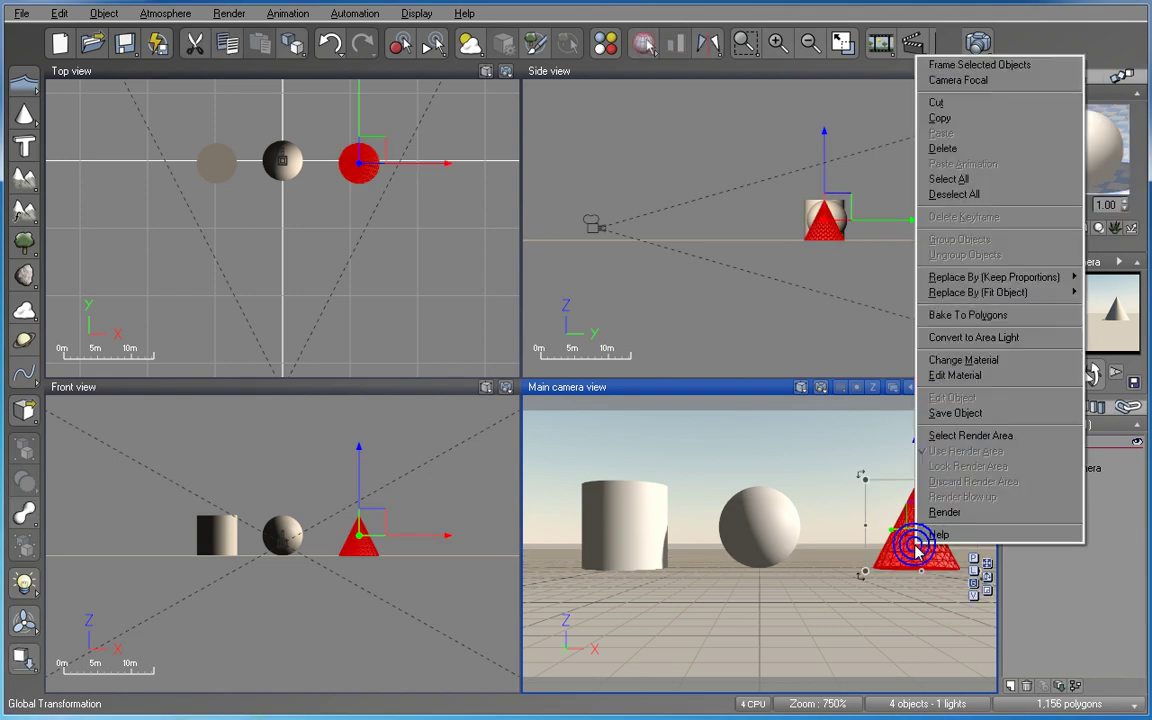
left_click(943, 150)
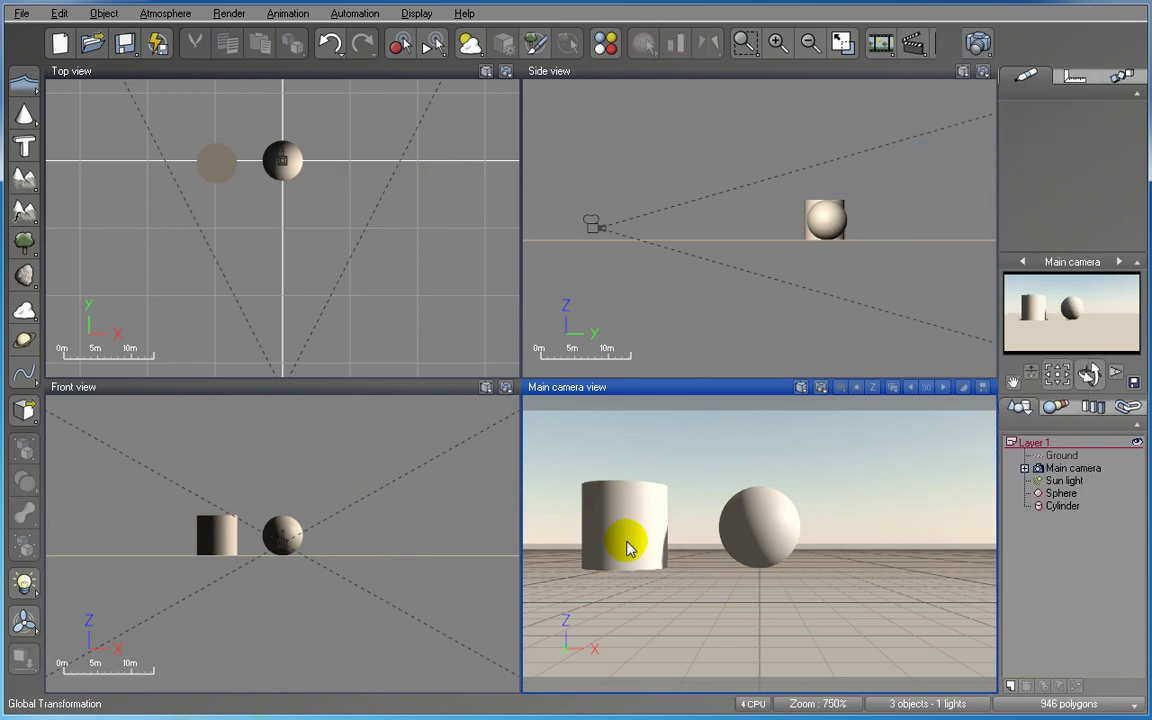
right_click_drag(980, 458, 638, 458)
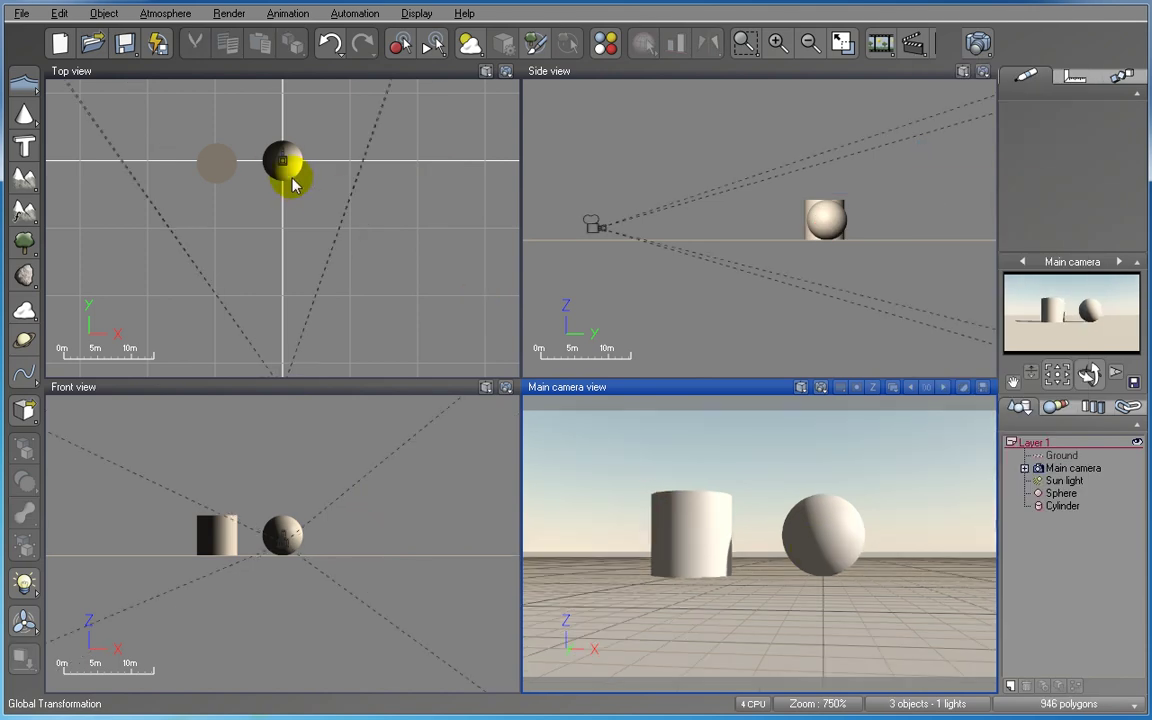
Step: Move the sphere until it overlaps the cylinder and subtract the cylinder from it with a Boolean difference
left_click(291, 167)
left_click_drag(293, 167, 253, 178)
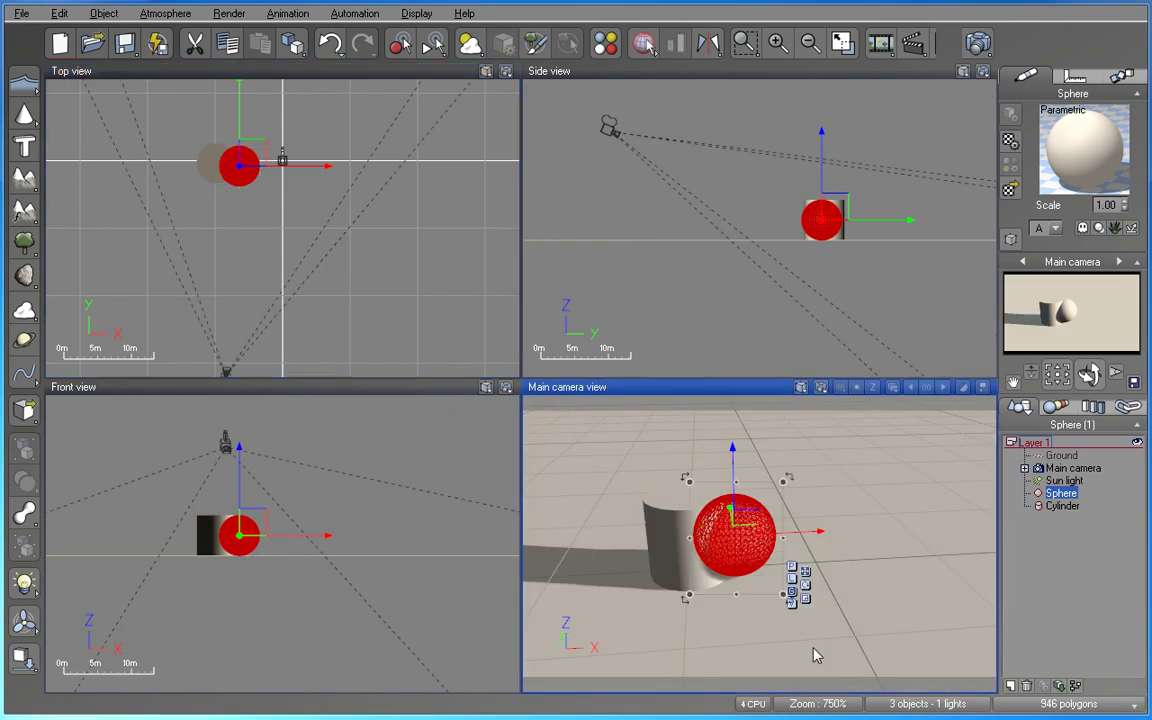
left_click_drag(609, 466, 822, 630)
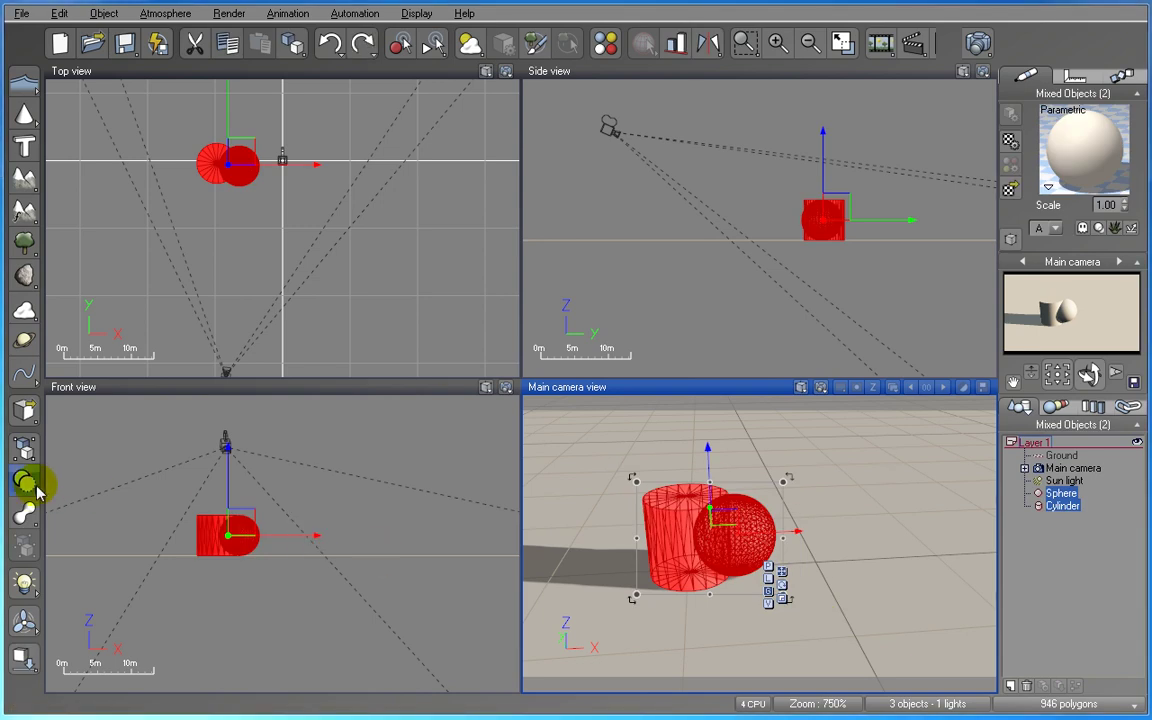
left_click_drag(26, 482, 50, 500)
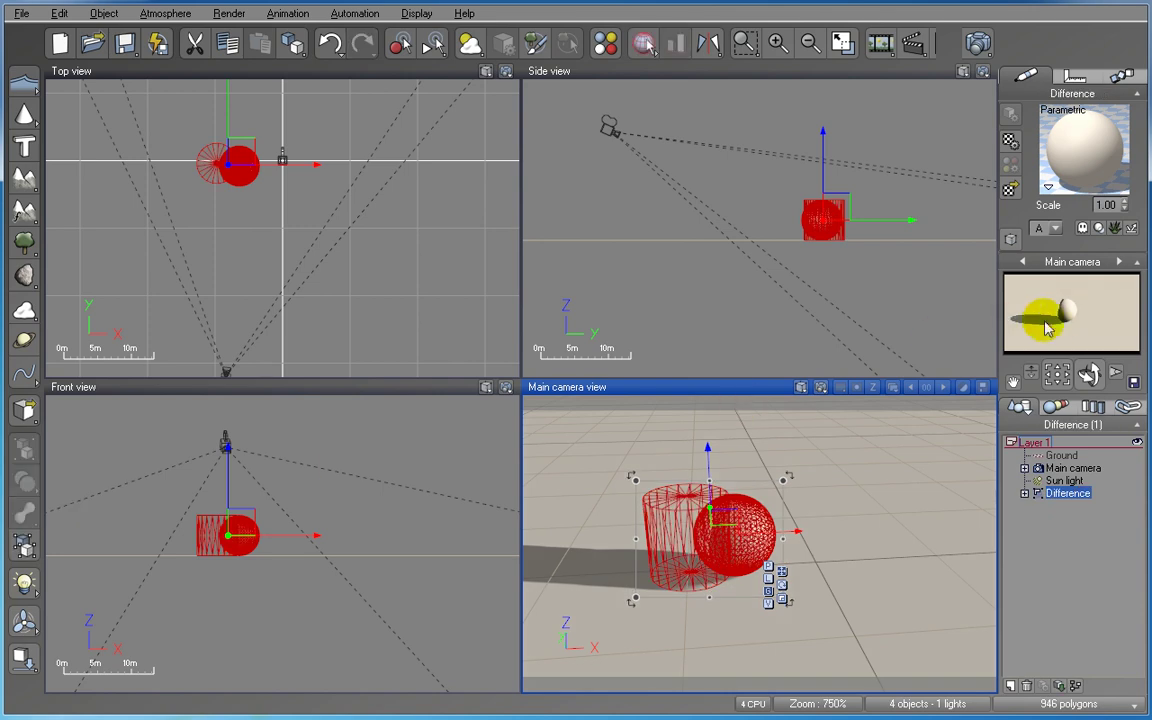
Step: Render the Boolean difference in the main camera view and break it back into the separate sphere and cylinder
left_click(819, 387)
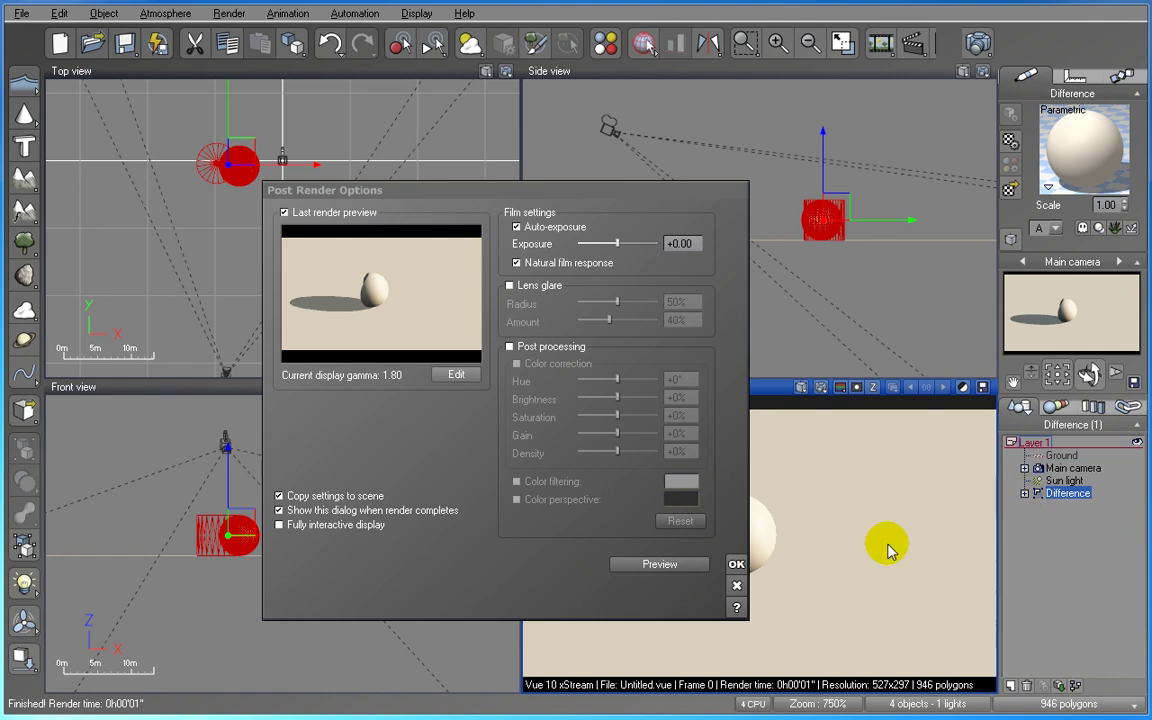
left_click(736, 564)
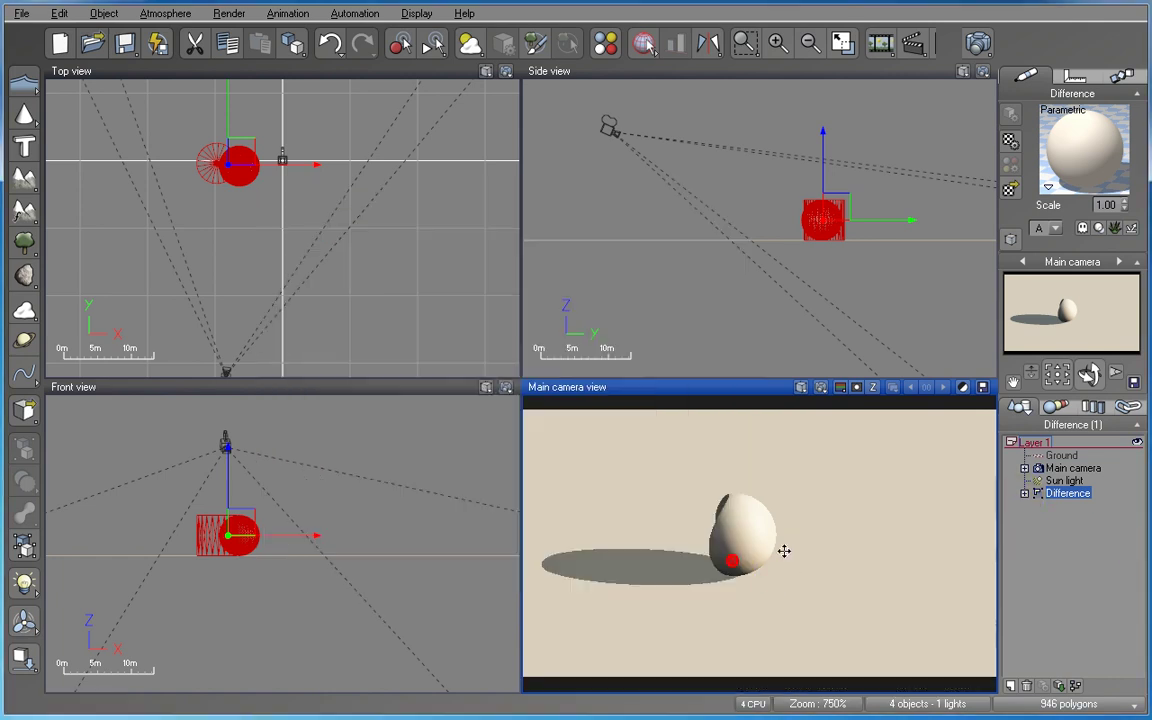
left_click(292, 43)
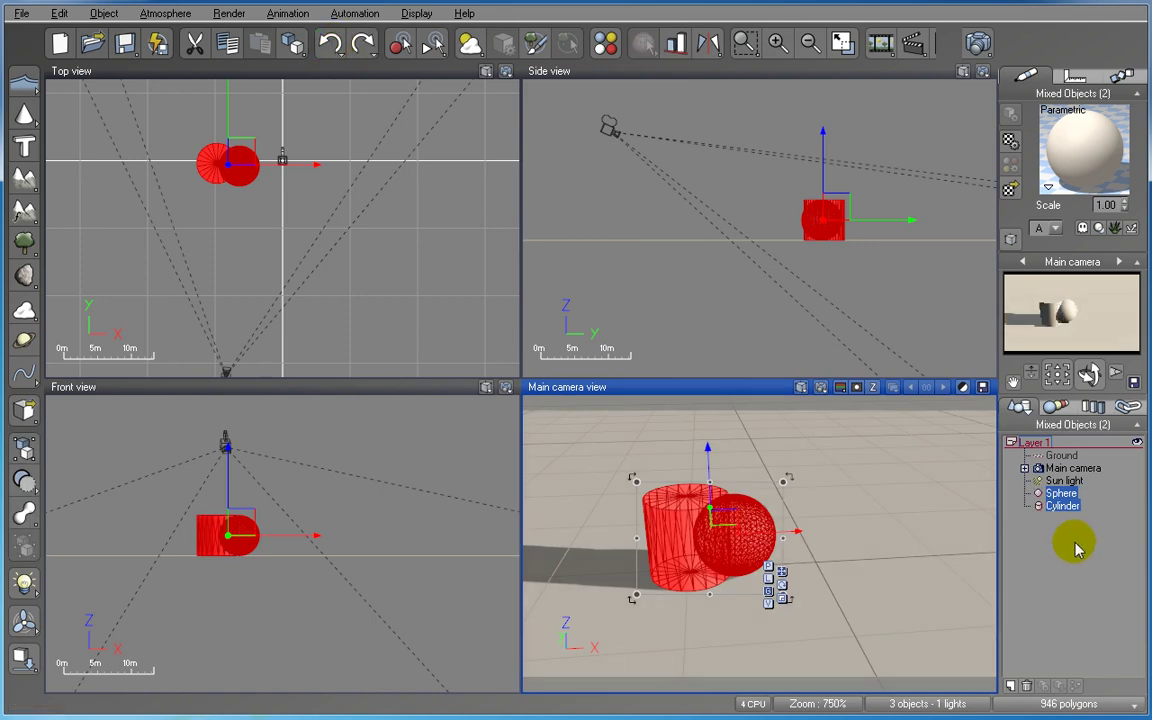
Step: Select the overlapping cylinder and sphere together, blend them into a metablob and clear the selection
left_click(1077, 548)
left_click(1052, 494)
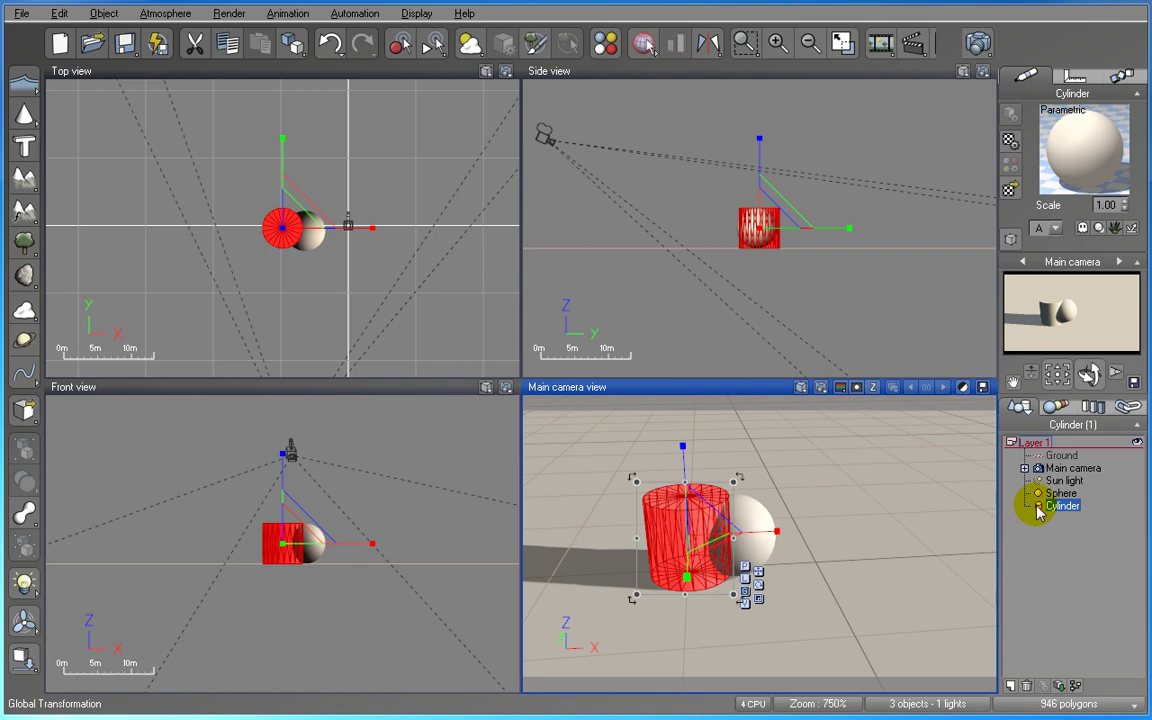
left_click_drag(1040, 510, 1095, 575)
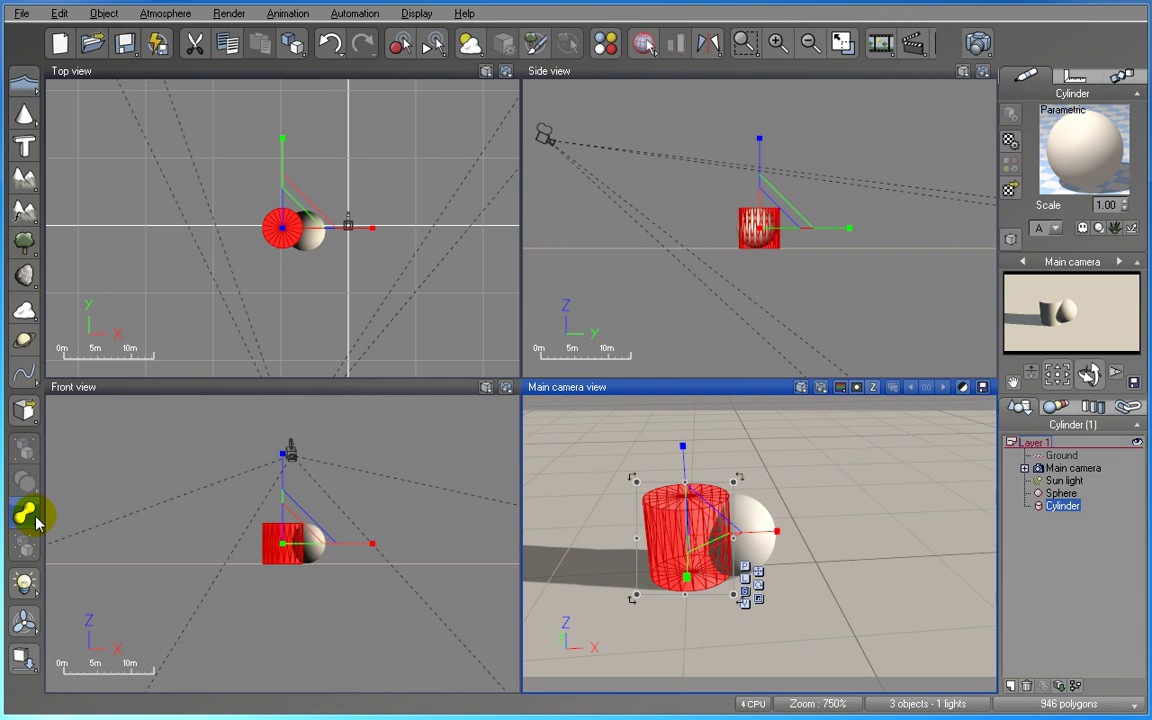
mouse_move(35, 520)
left_mouse_down()
mouse_move(617, 522)
mouse_move(751, 540)
mouse_move(757, 557)
mouse_move(751, 514)
mouse_move(586, 456)
mouse_move(836, 632)
mouse_move(820, 617)
left_mouse_up()
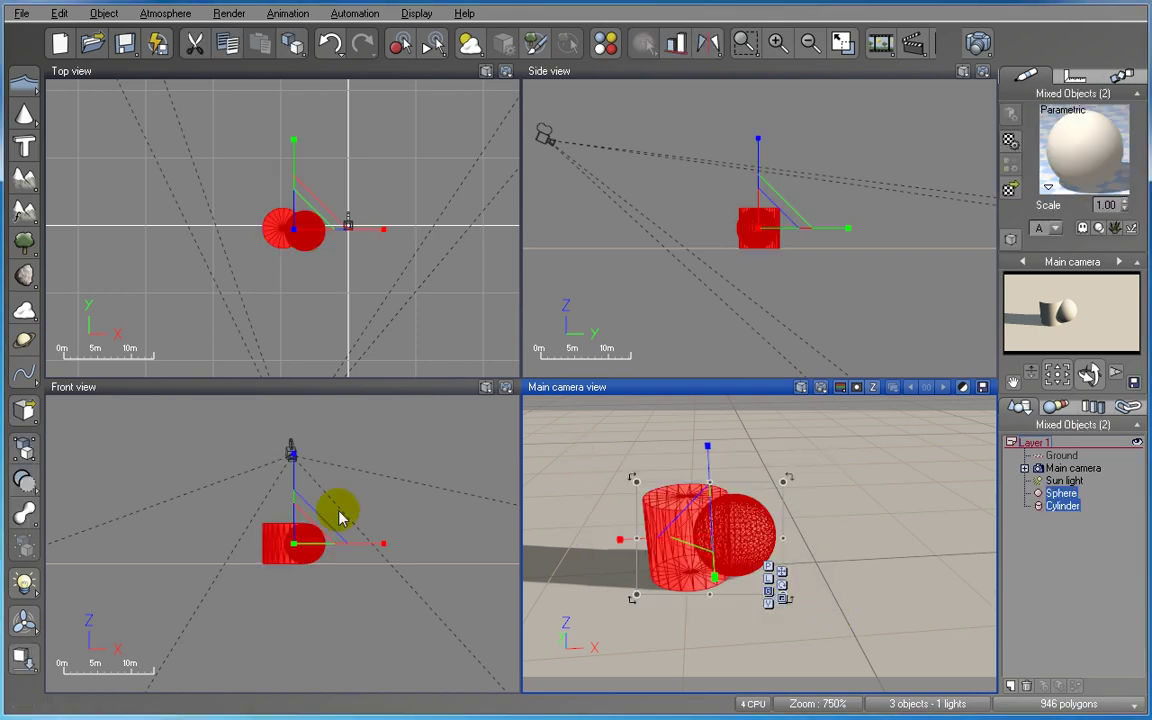
left_click(25, 514)
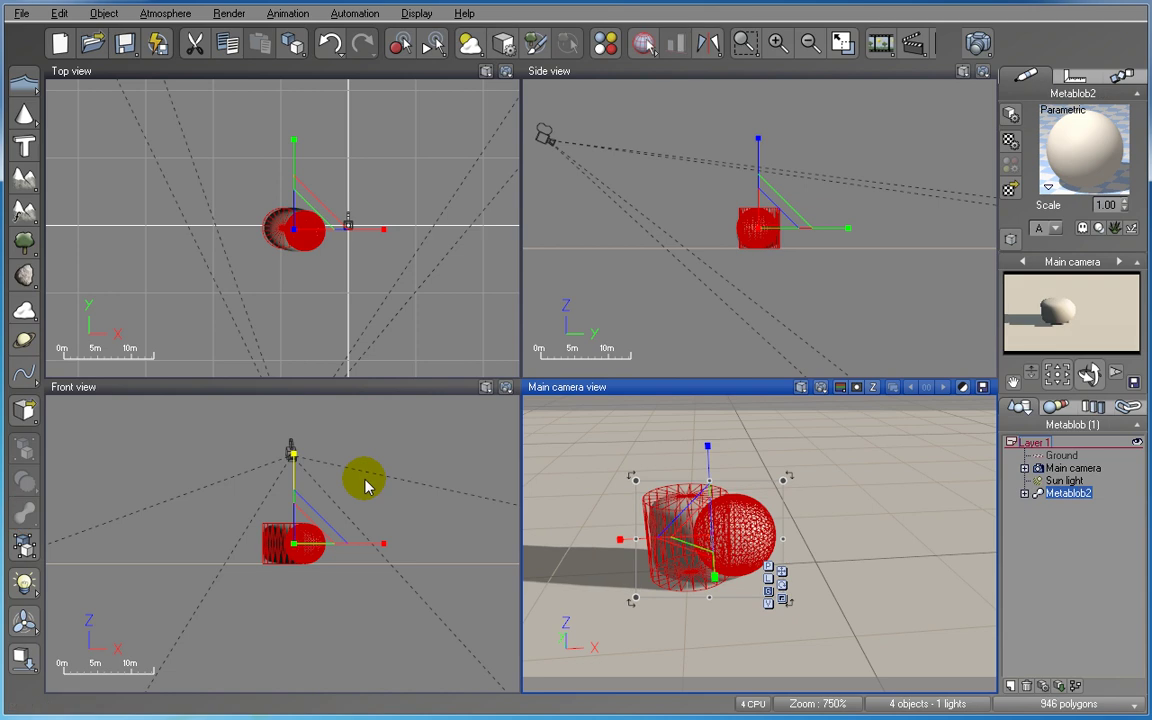
left_click(882, 476)
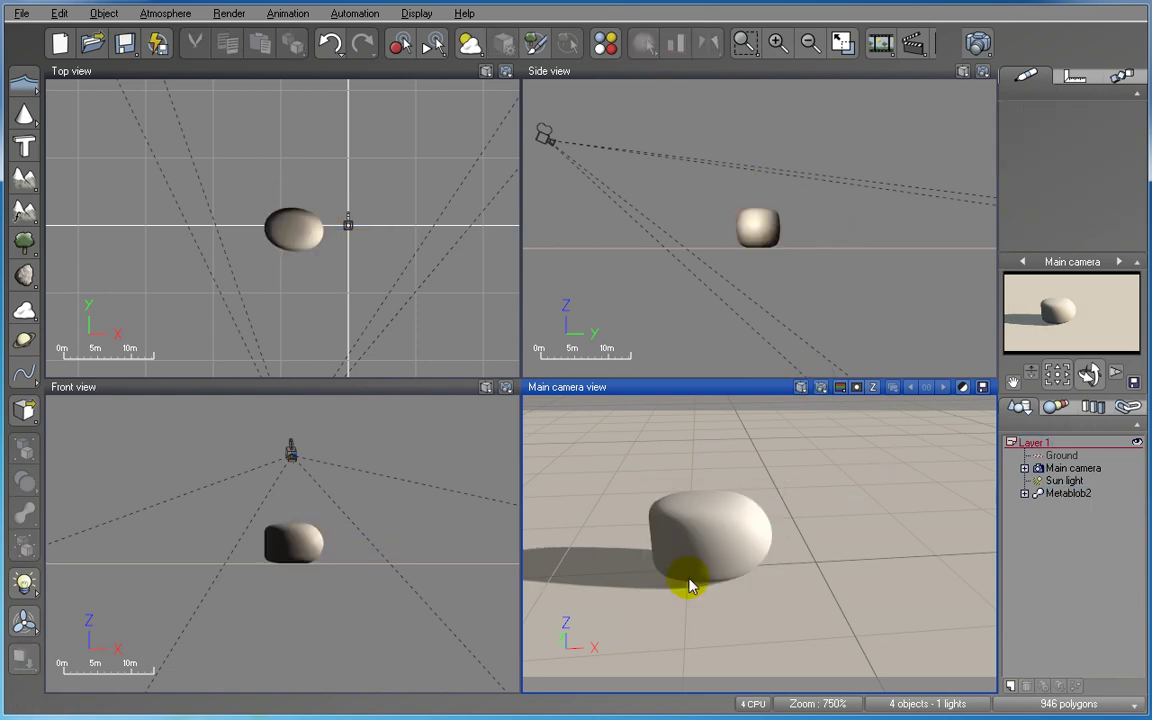
Step: Ungroup the metablob back into the separate sphere and cylinder and clear the selection
left_click(719, 534)
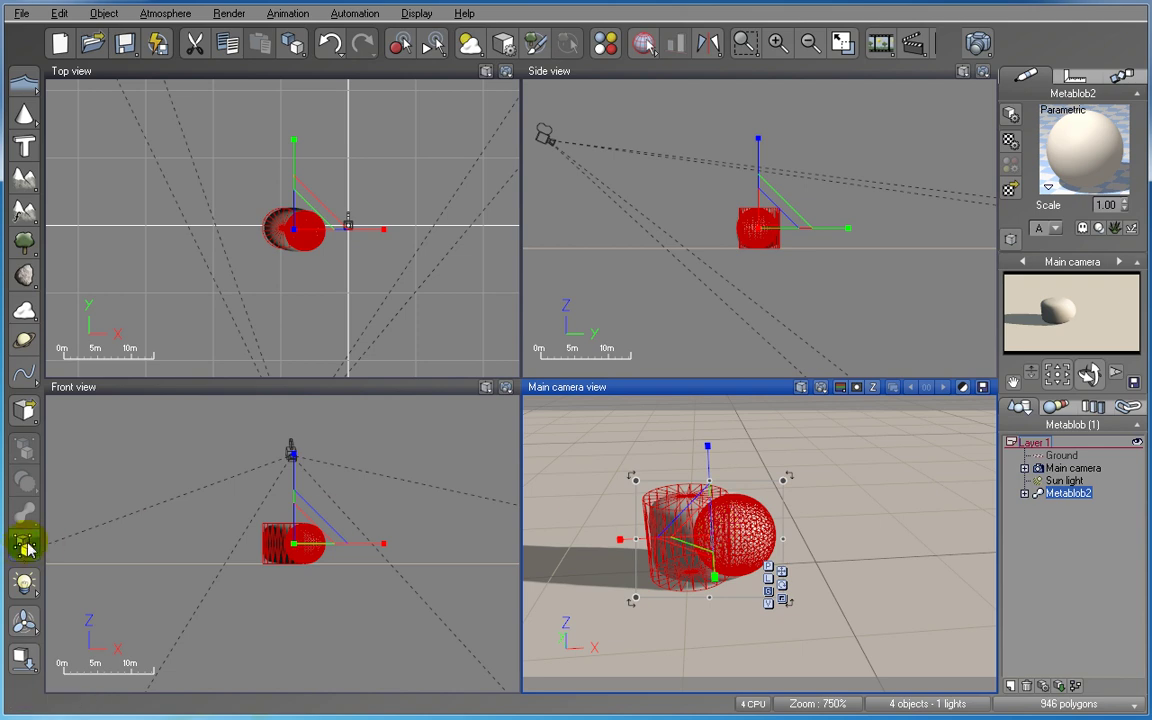
left_click(25, 545)
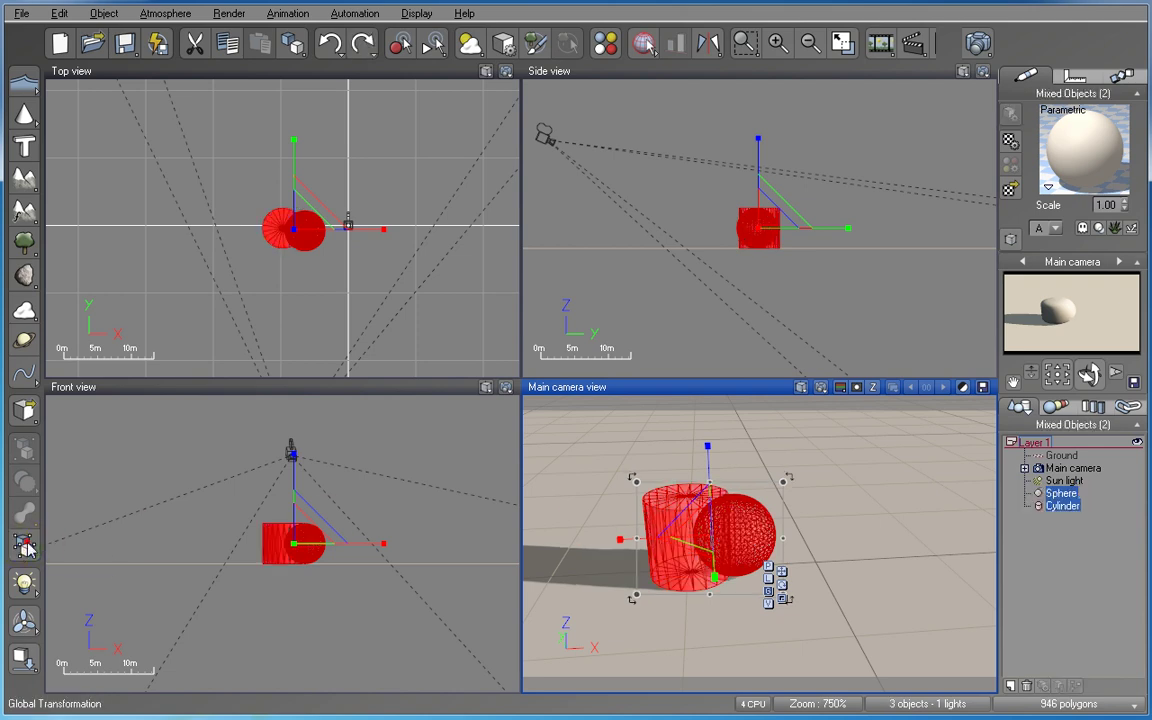
left_click(880, 532)
Step: Enlarge the sphere to roughly one and a half times its size and lower it so it overlaps the cylinder
left_click(758, 545)
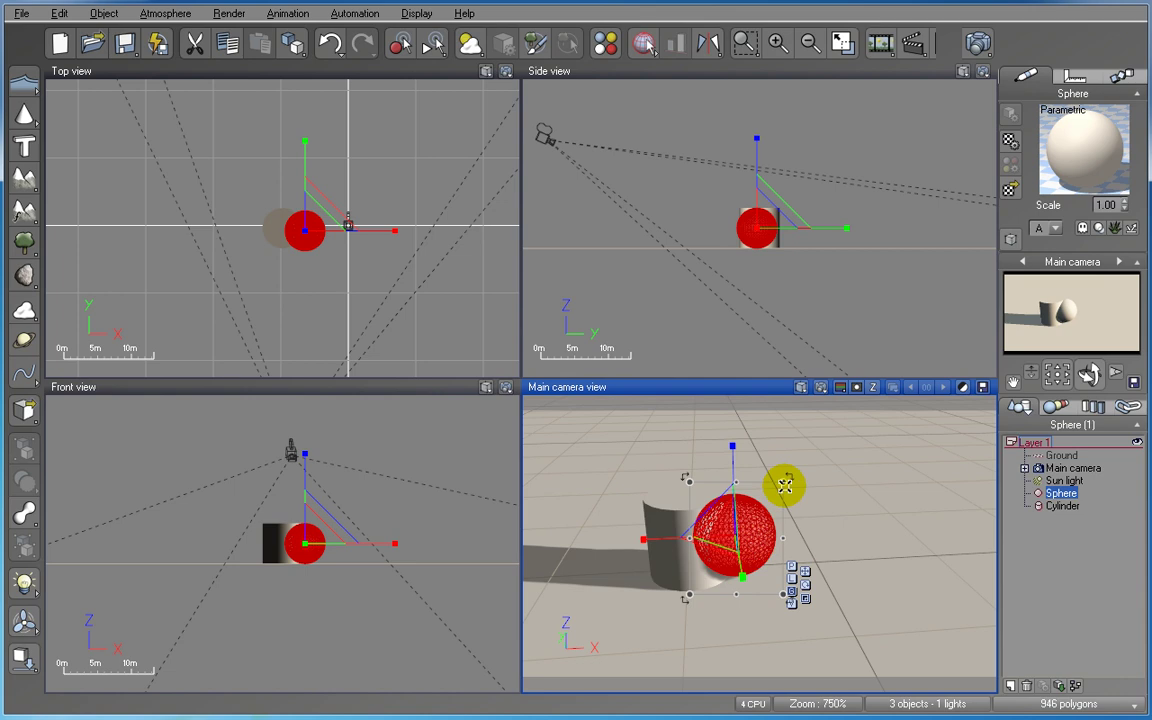
left_click_drag(786, 479, 838, 420)
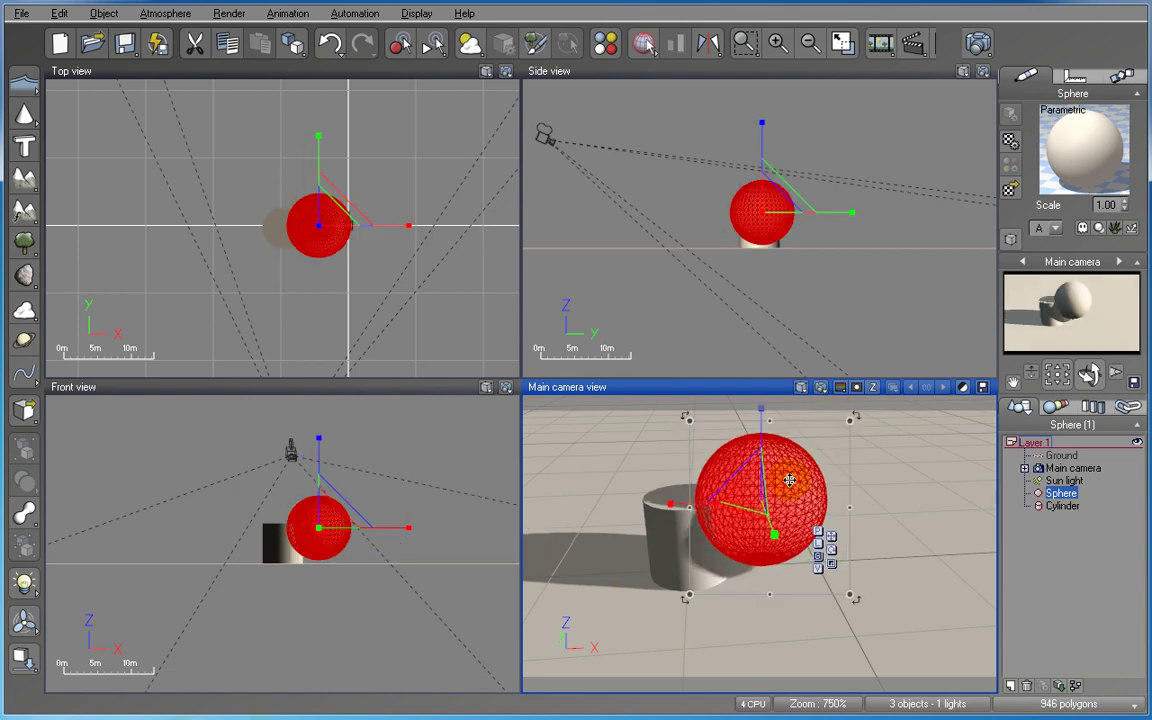
left_click_drag(790, 481, 771, 517)
Step: Select the enlarged sphere together with the cylinder, blend them into a metablob and clear the selection
left_click(604, 450)
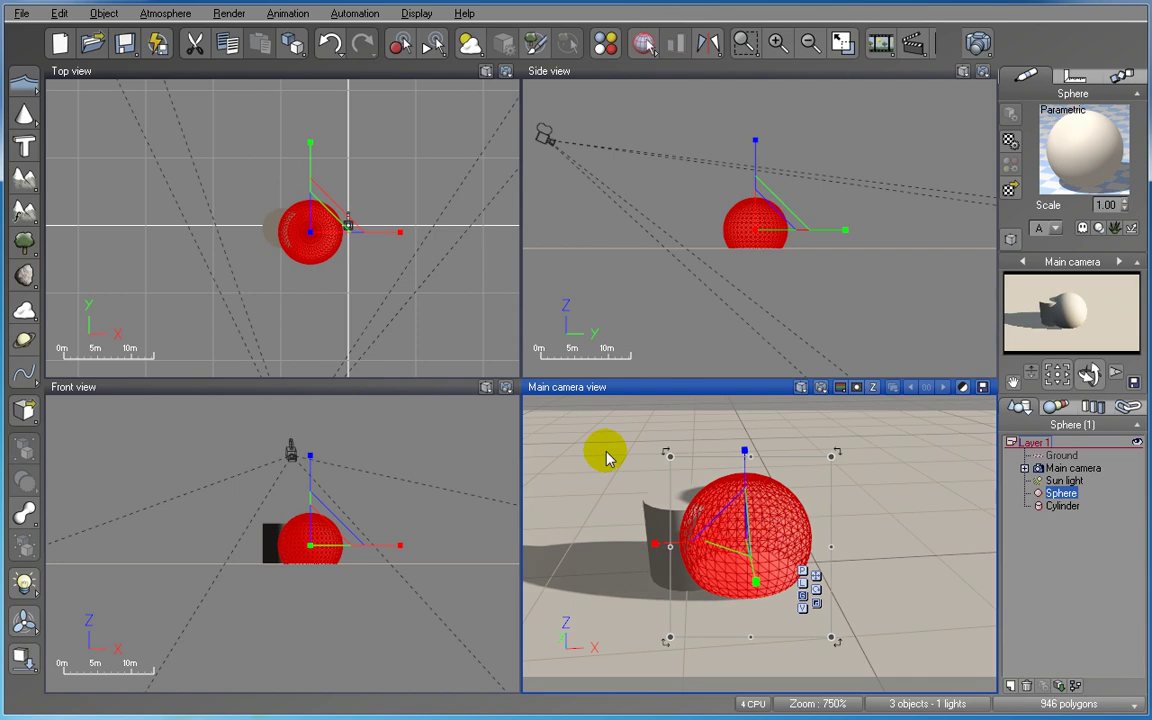
left_click_drag(532, 437, 874, 630)
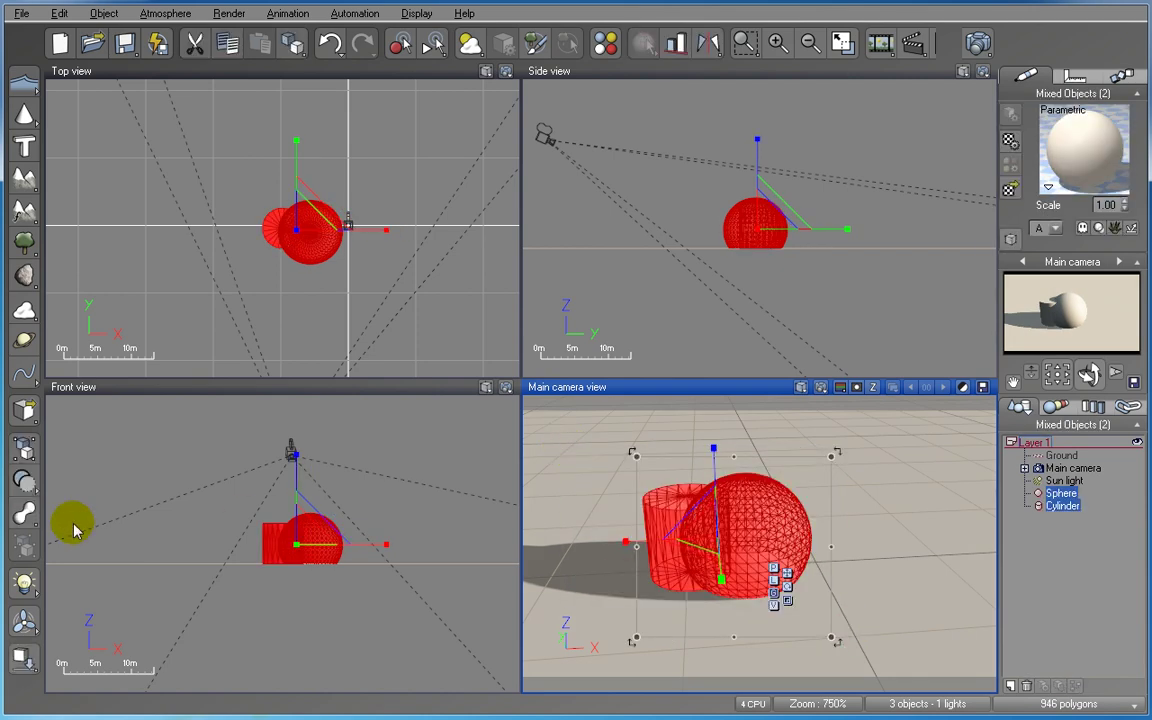
left_click(24, 515)
left_click(938, 496)
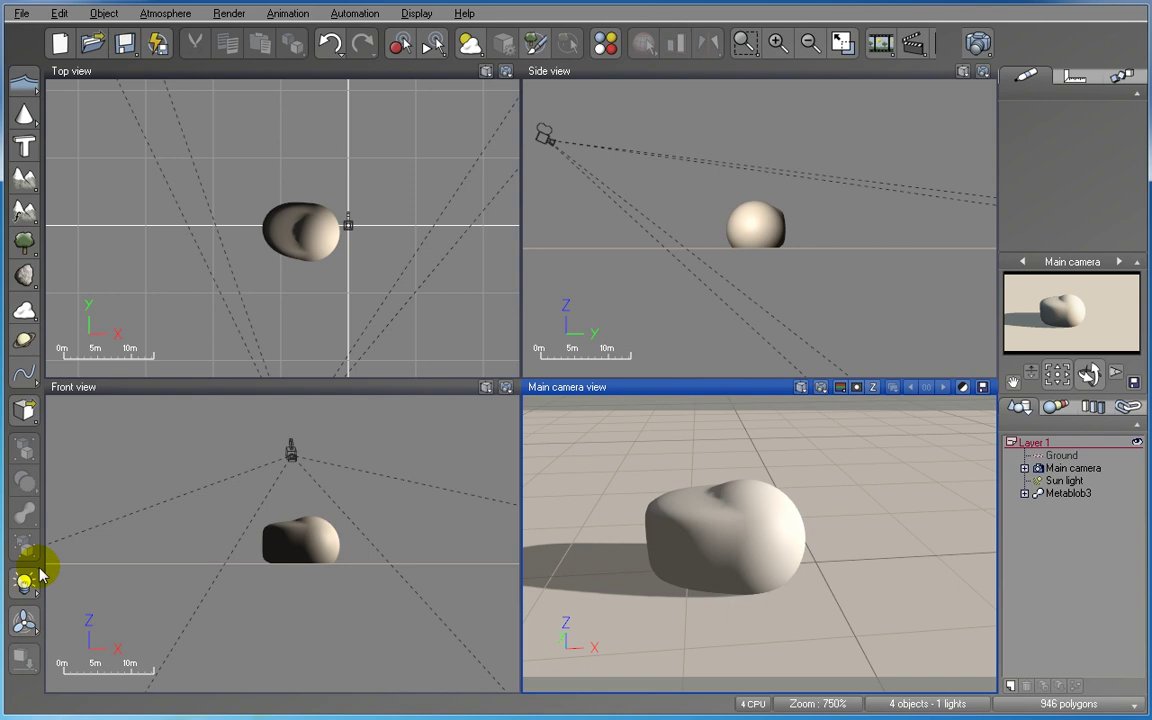
Step: Ungroup the metablob of the enlarged sphere and cylinder, and hide the cylinder from render
left_click(1052, 495)
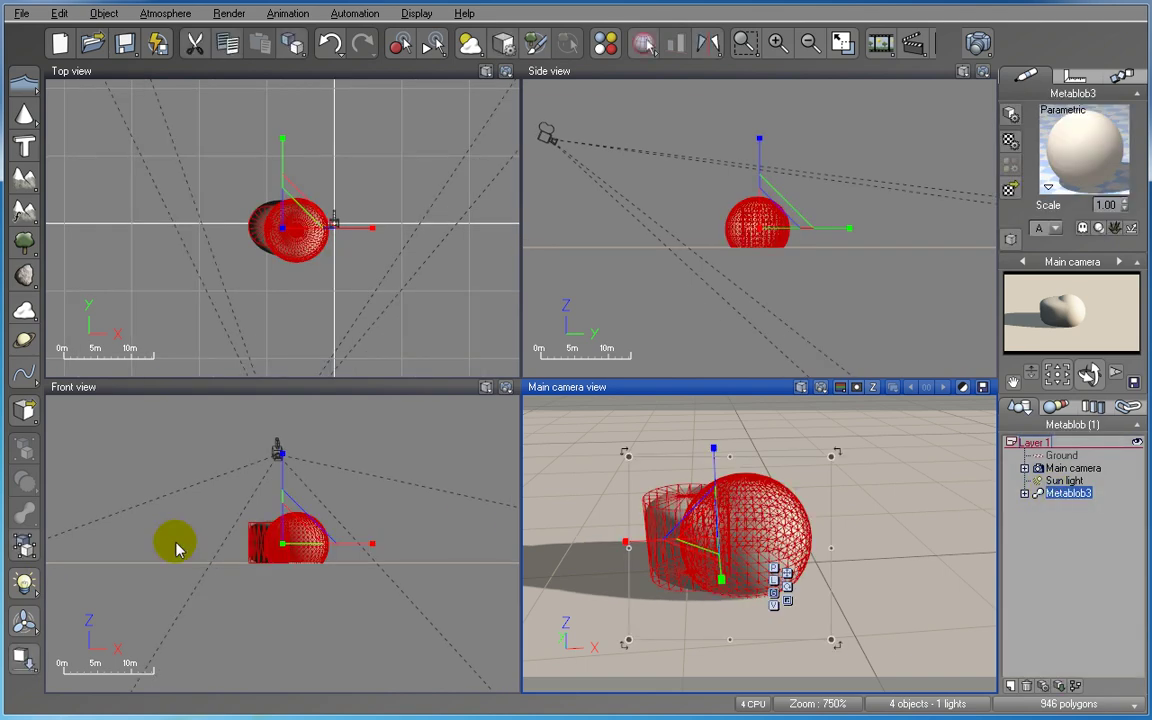
left_click(24, 548)
left_click(1043, 508)
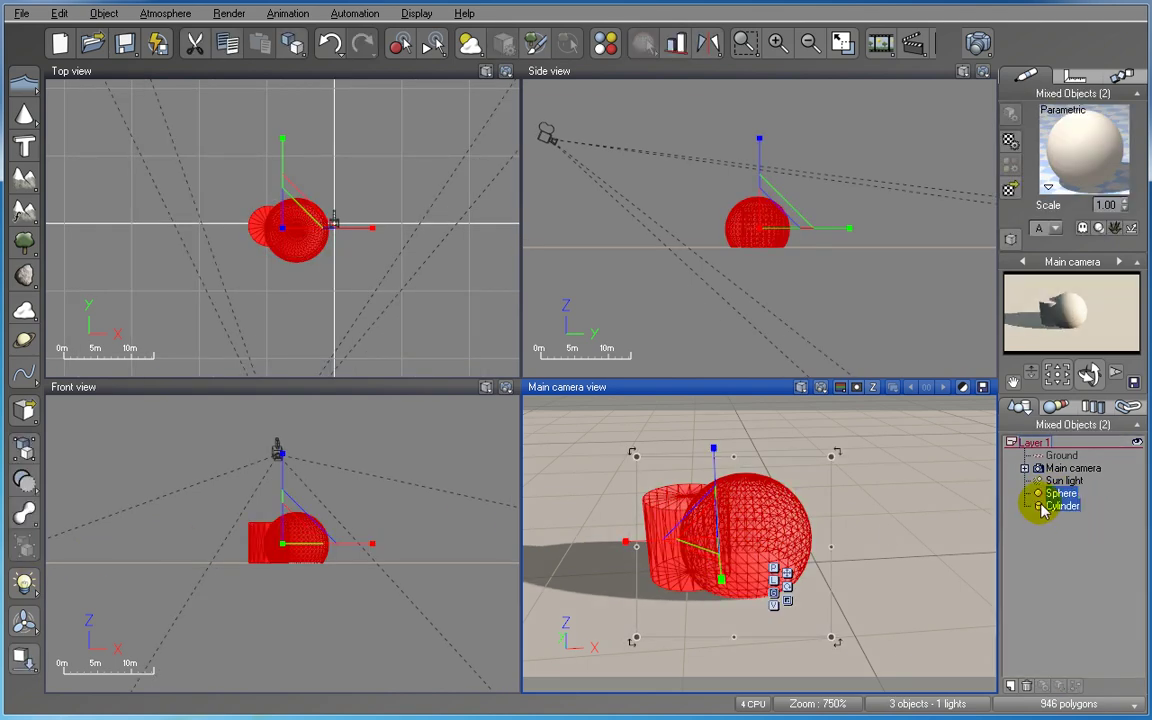
left_click(1043, 508)
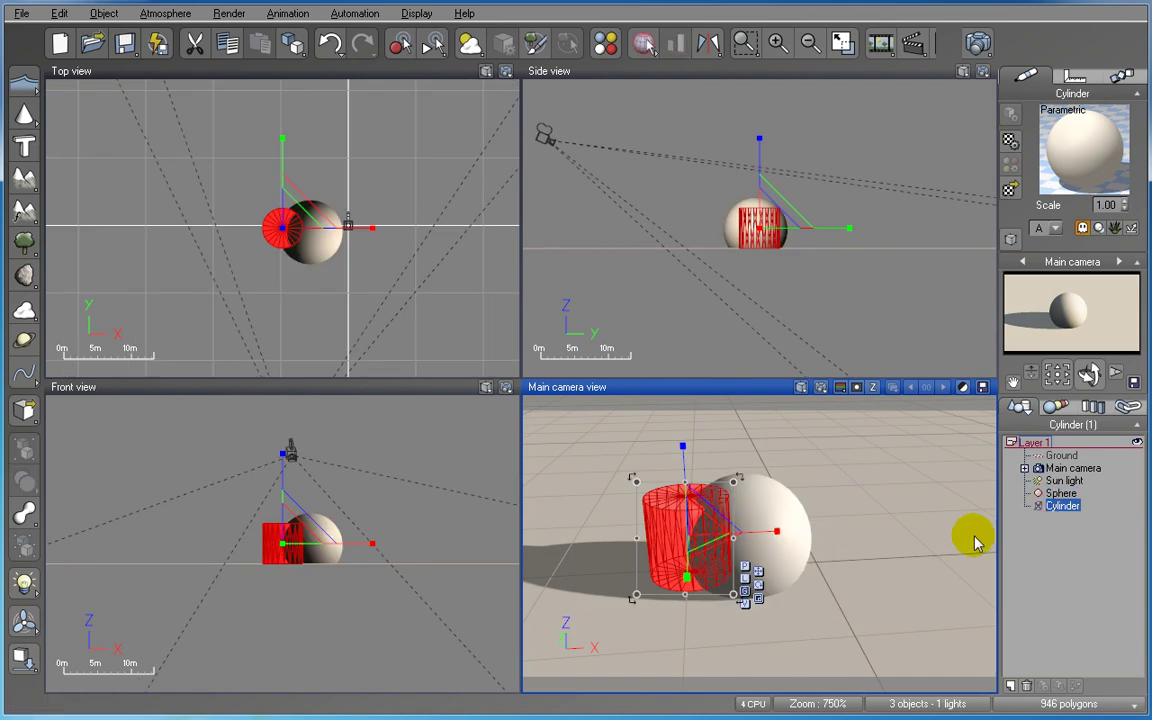
Step: Delete the sphere from the scene and make the cylinder visible in renders again
left_click(1062, 494)
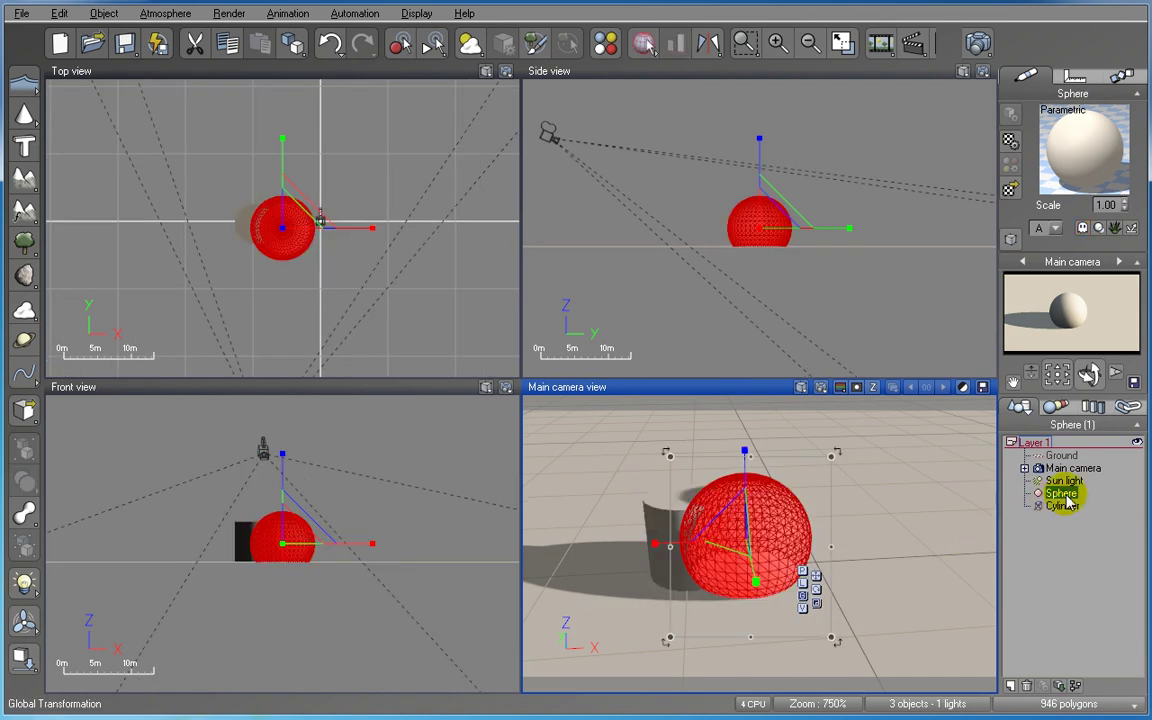
key("Delete")
left_click(1058, 493)
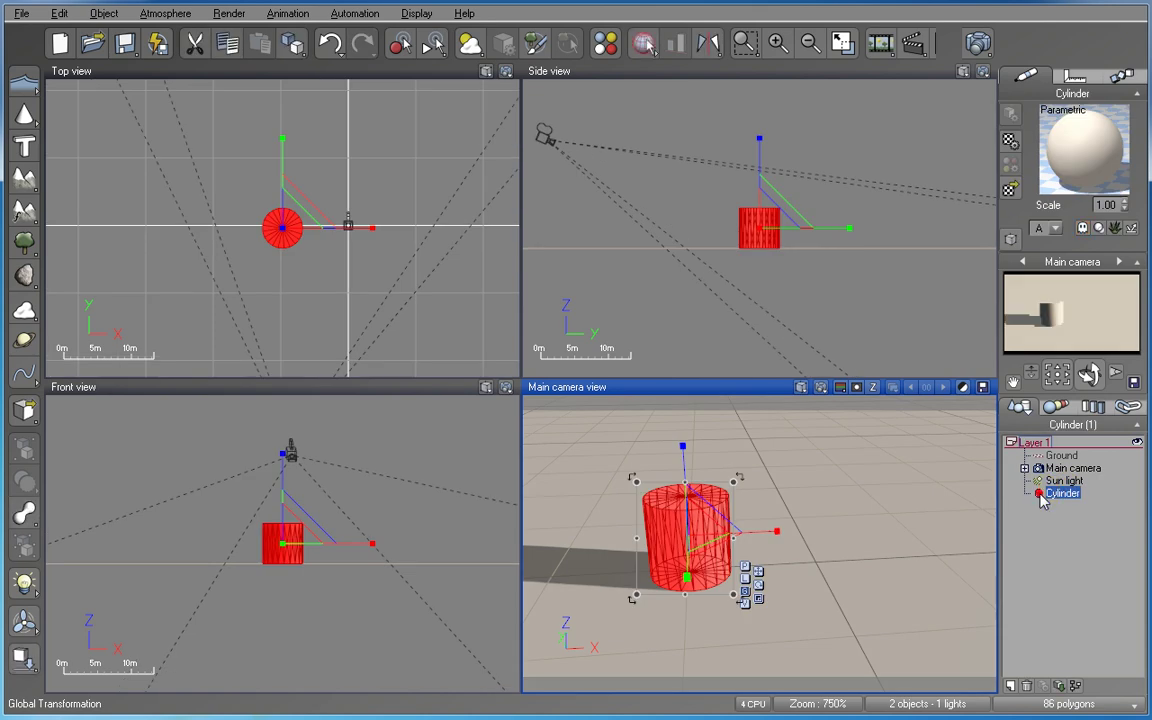
Step: Enlarge and reposition the cylinder, turn it into a metablob on its own and clear the selection
left_click_drag(700, 531, 777, 458)
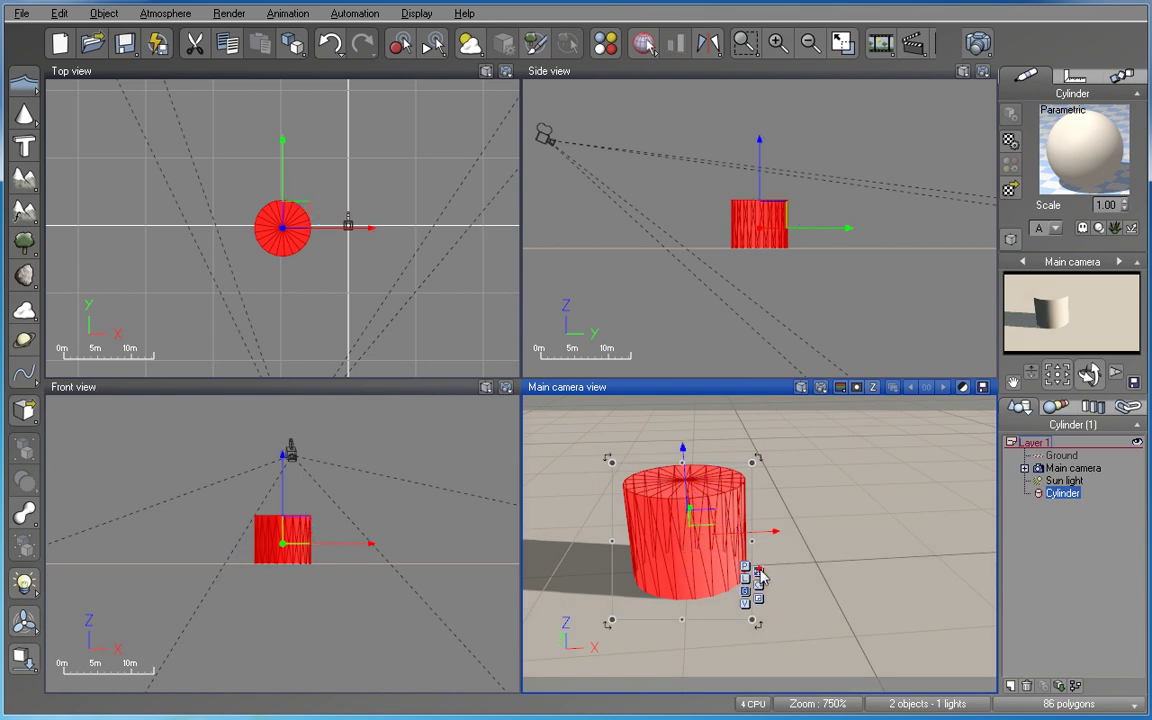
left_click_drag(682, 458, 805, 458)
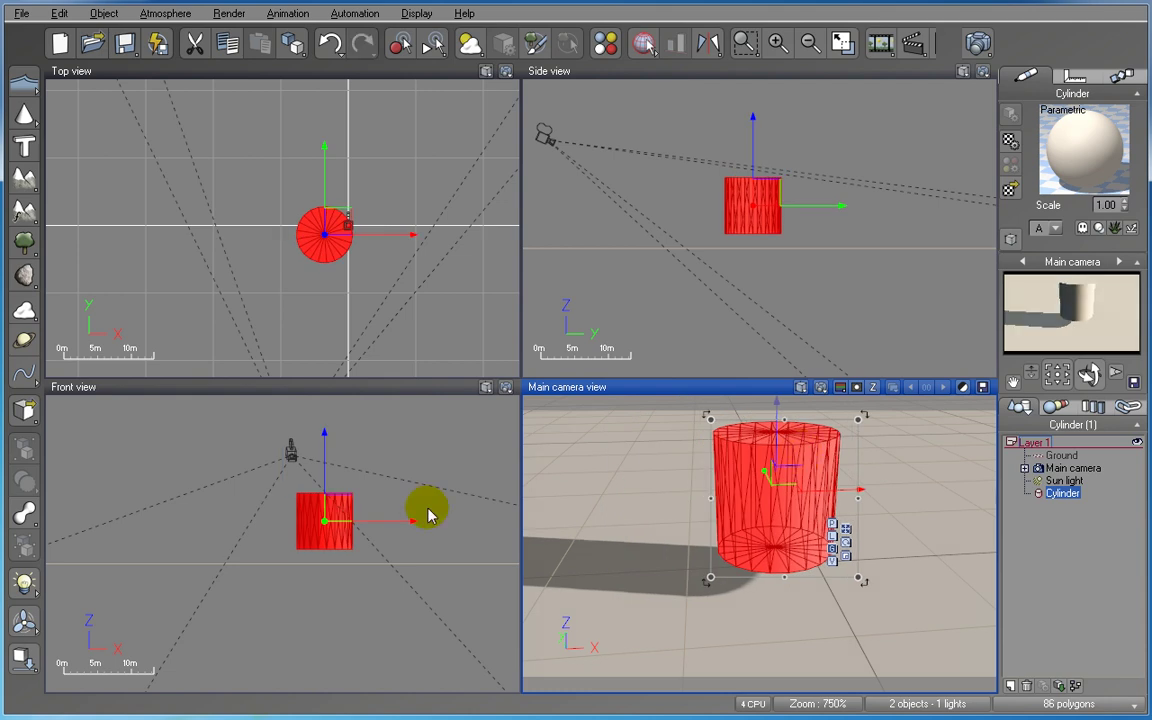
left_click(26, 512)
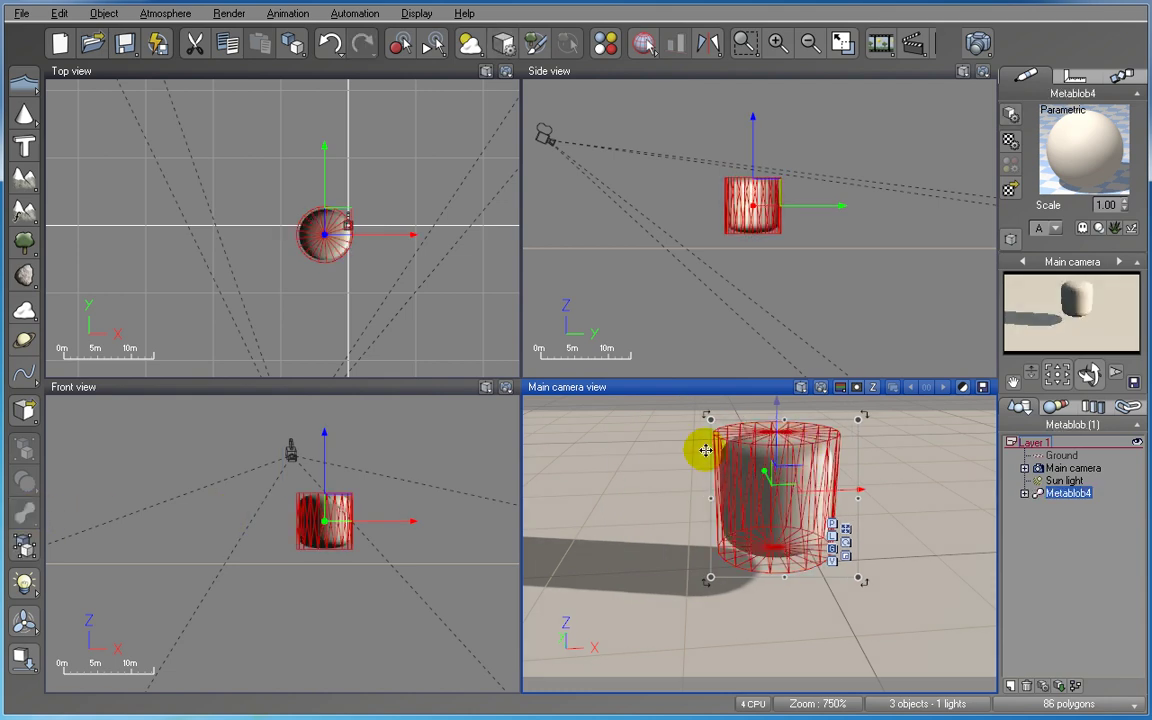
left_click(909, 430)
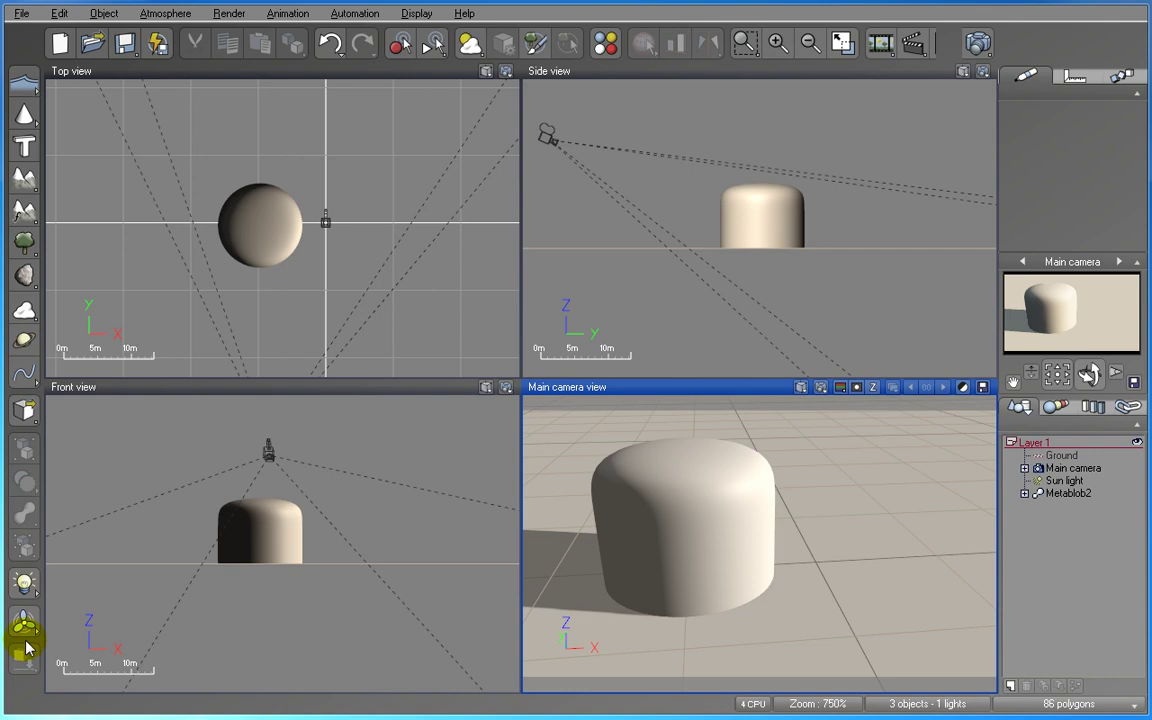
Step: Look at the available ventilator types, leave them without adding one, and select the cylinder metablob
left_click_drag(33, 637, 242, 657)
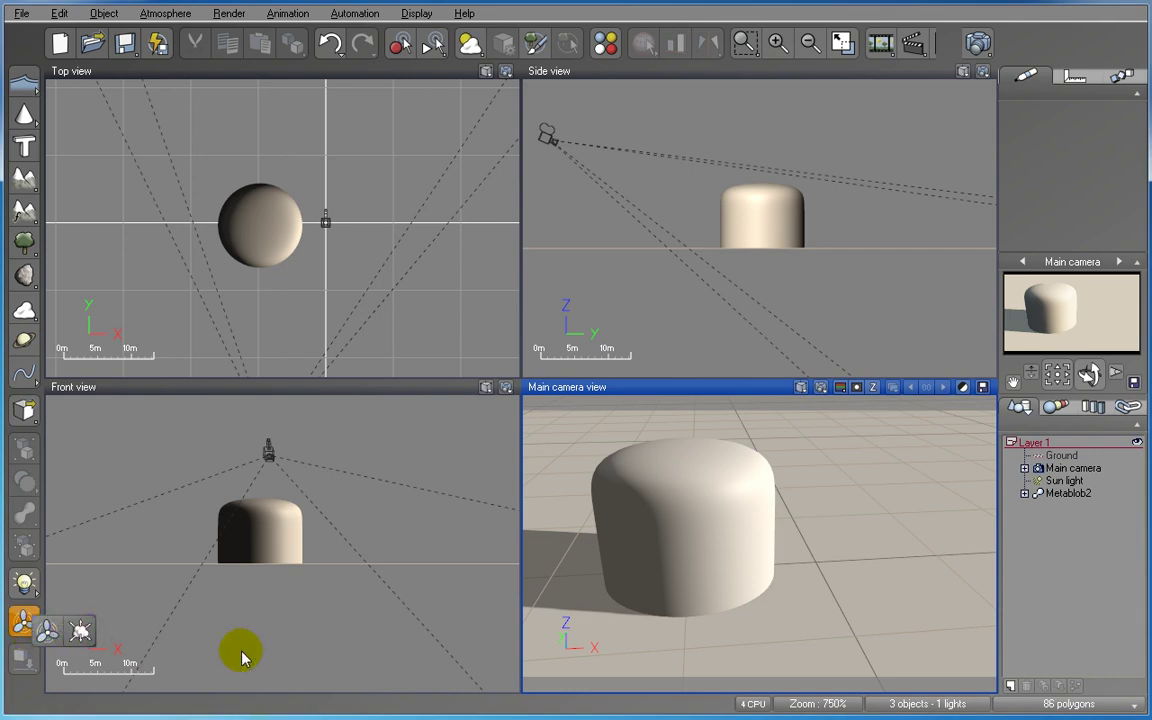
left_click_drag(645, 655, 828, 686)
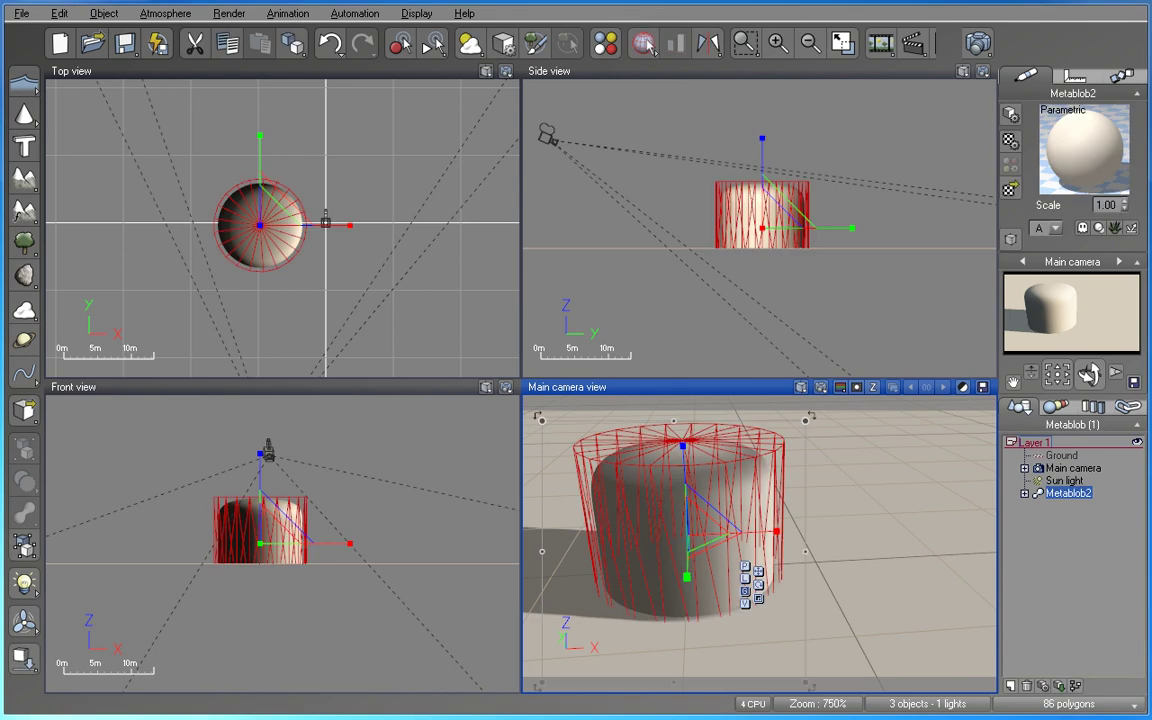